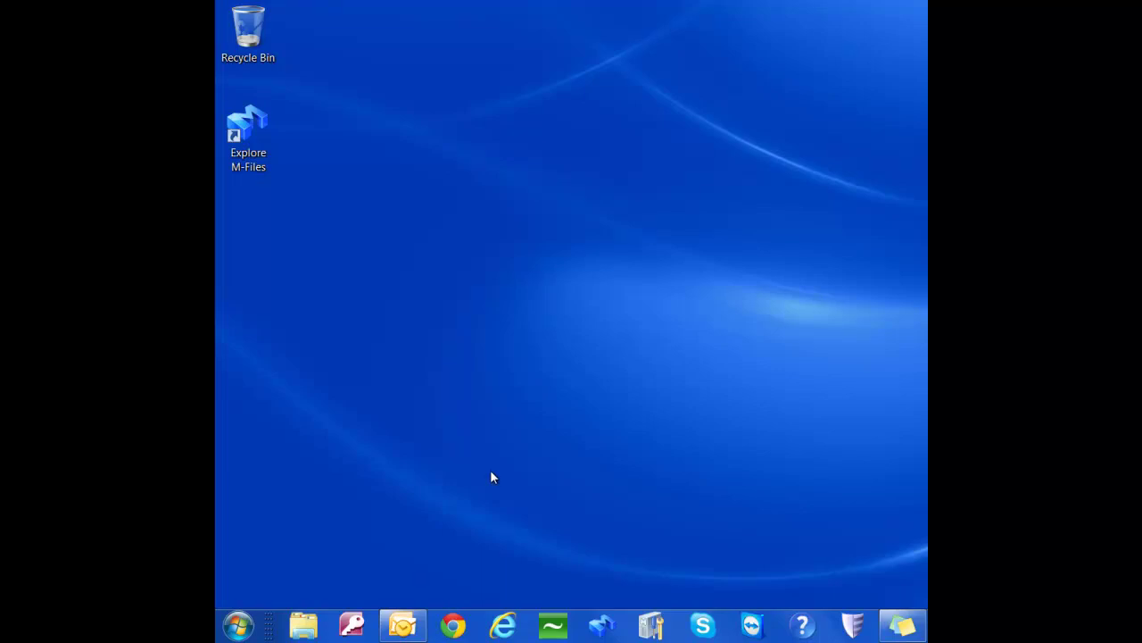
Browse to the M-Files (M:) drive in the file explorer and log in to the accounting vault with the account password
{"action": "left_click", "coordinate": [303, 624]}
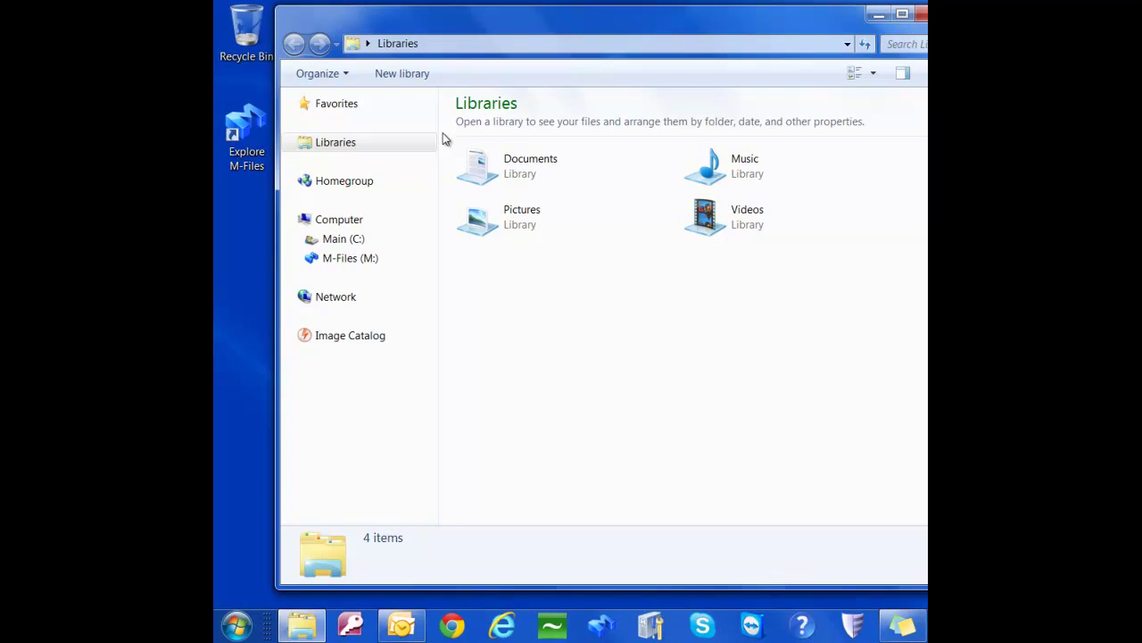
{"action": "left_click", "coordinate": [332, 220]}
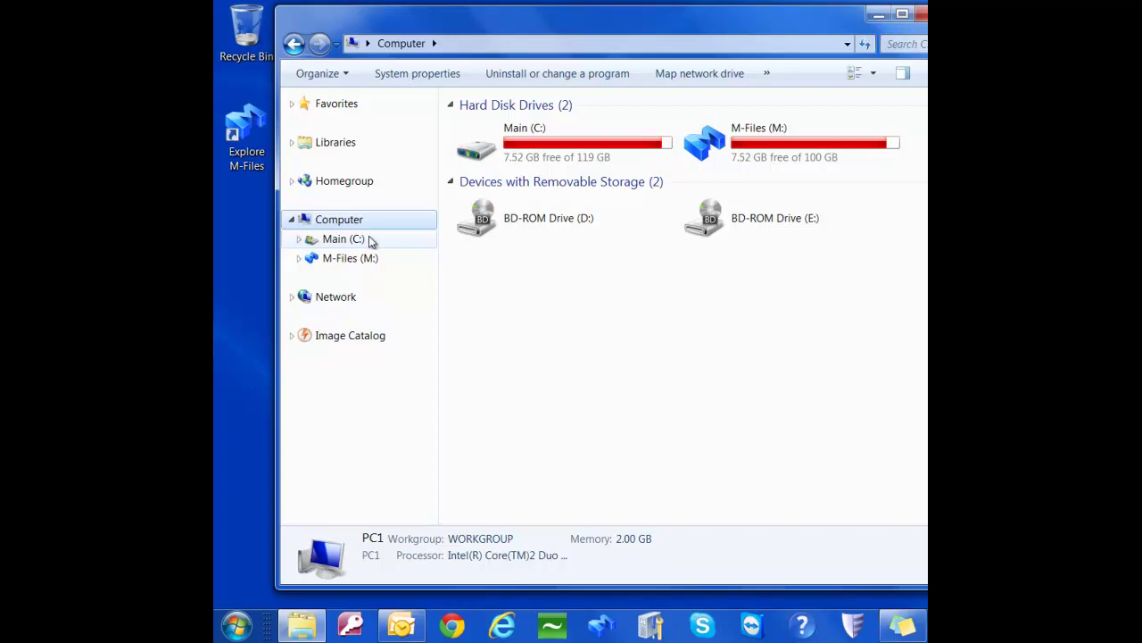
{"action": "left_click", "coordinate": [338, 240]}
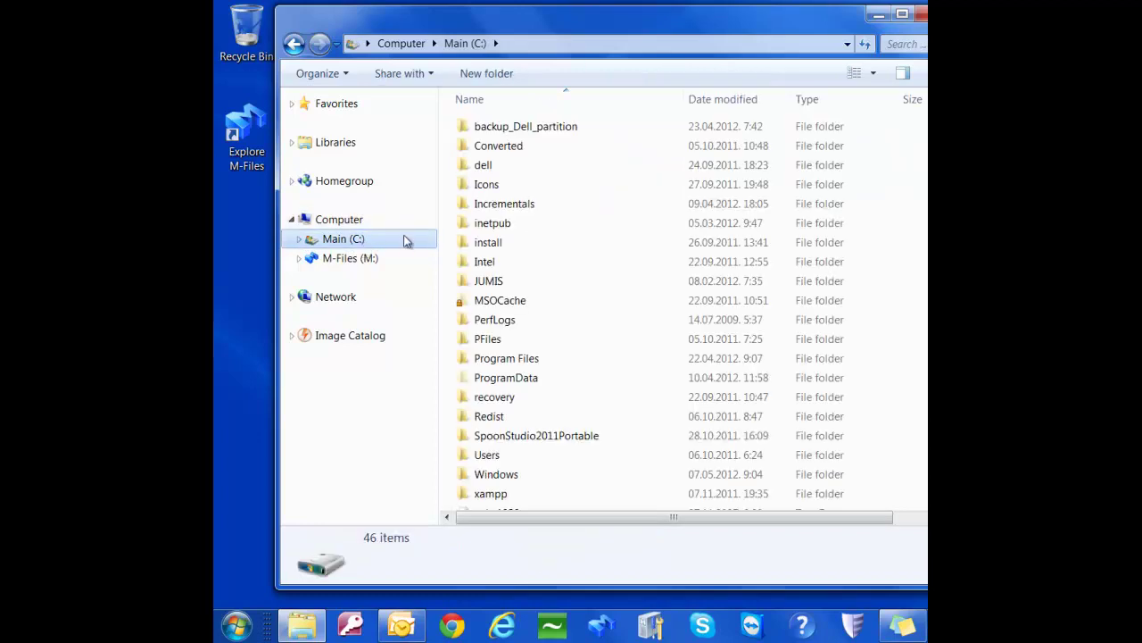
{"action": "left_click", "coordinate": [368, 260]}
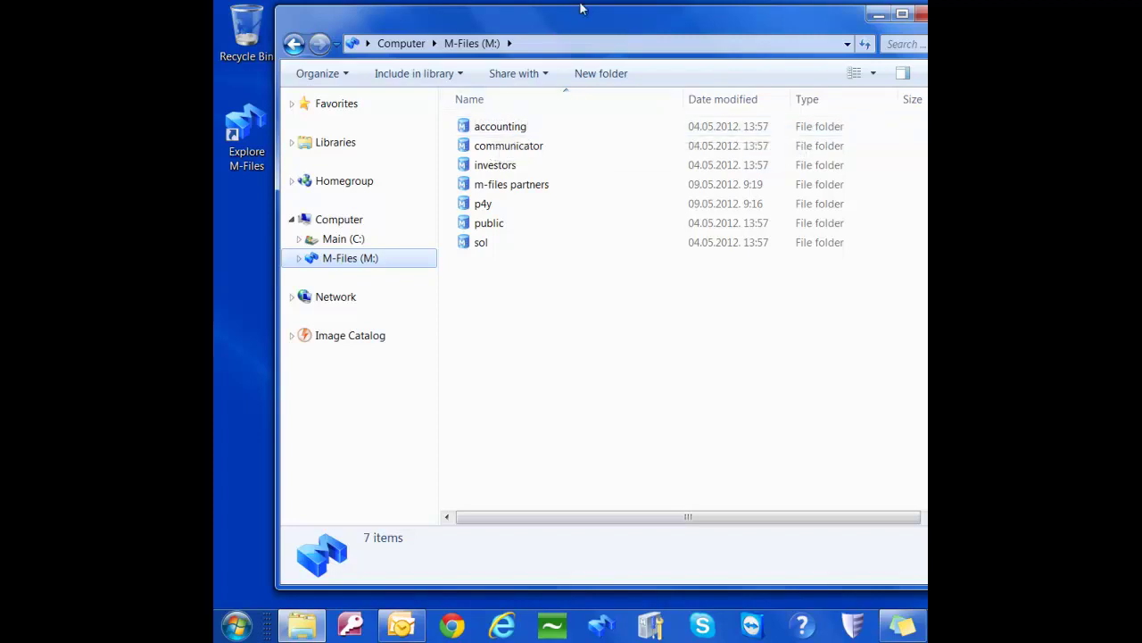
{"action": "double_click", "coordinate": [510, 126]}
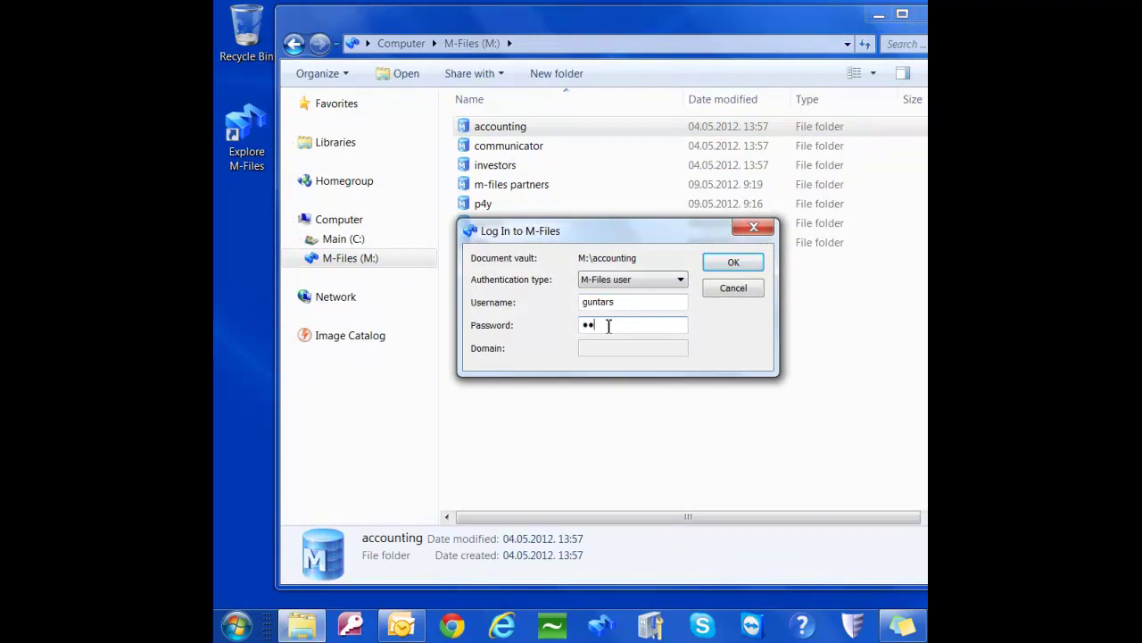
{"action": "key", "text": "Return"}
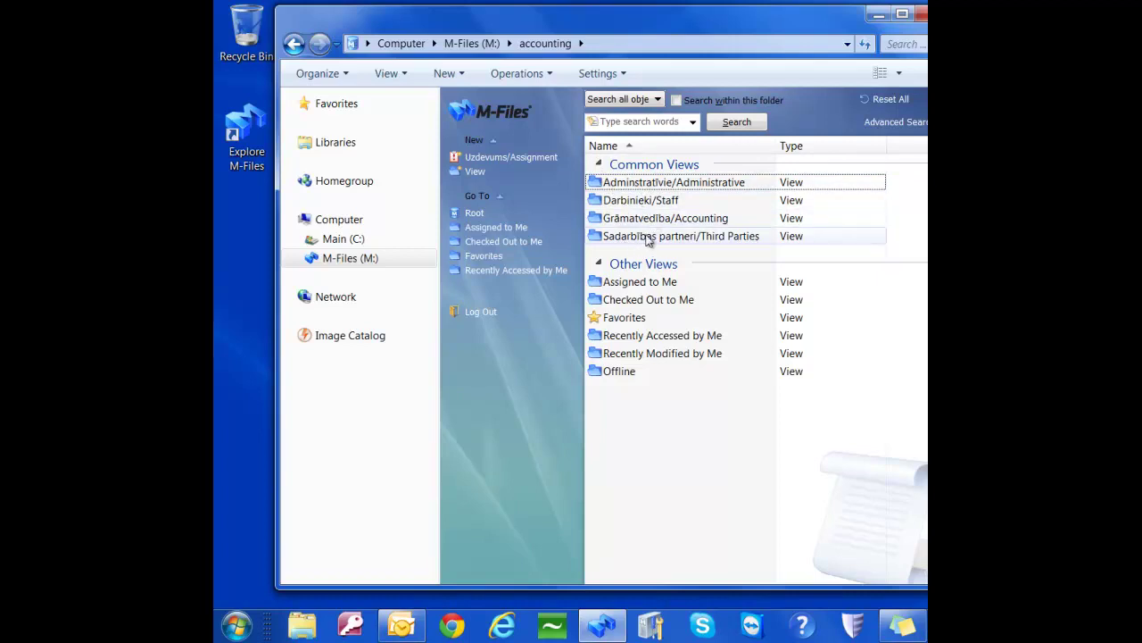
Look through the Recently Accessed by Me and Assigned to Me views, and return to the accounting vault's root
{"action": "left_click", "coordinate": [599, 166]}
{"action": "left_click", "coordinate": [599, 166]}
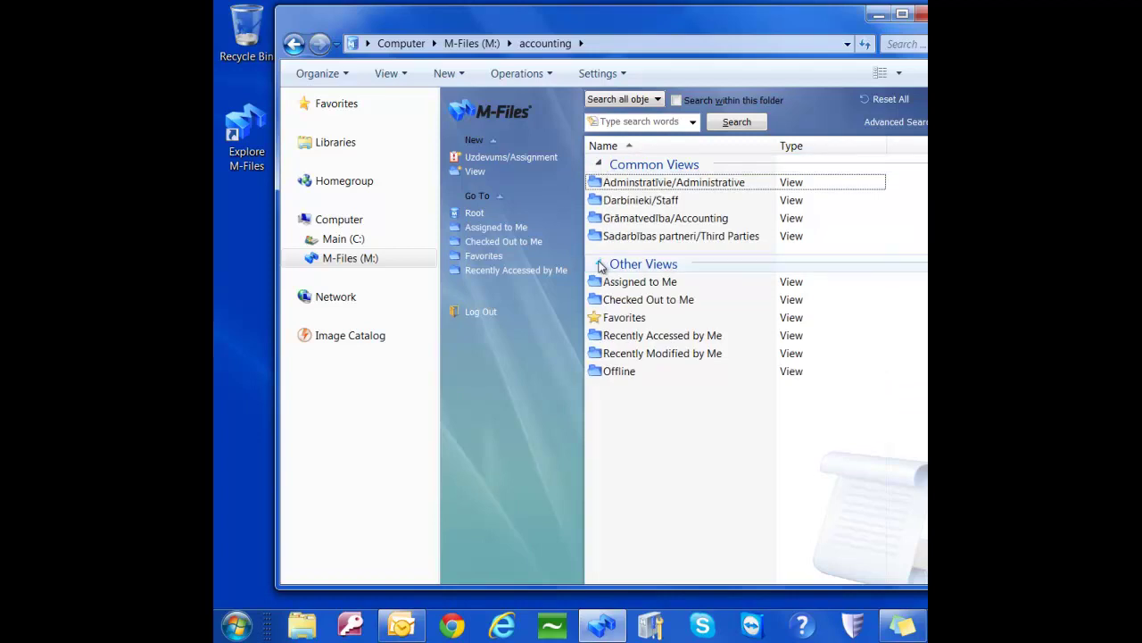
{"action": "double_click", "coordinate": [647, 339]}
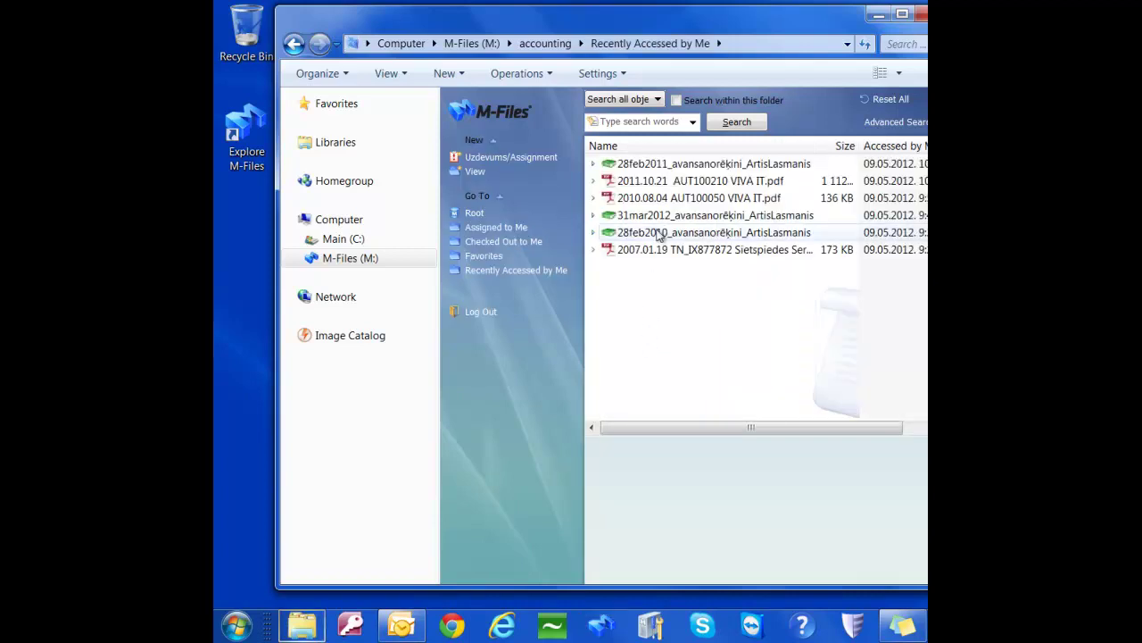
{"action": "left_click", "coordinate": [293, 43]}
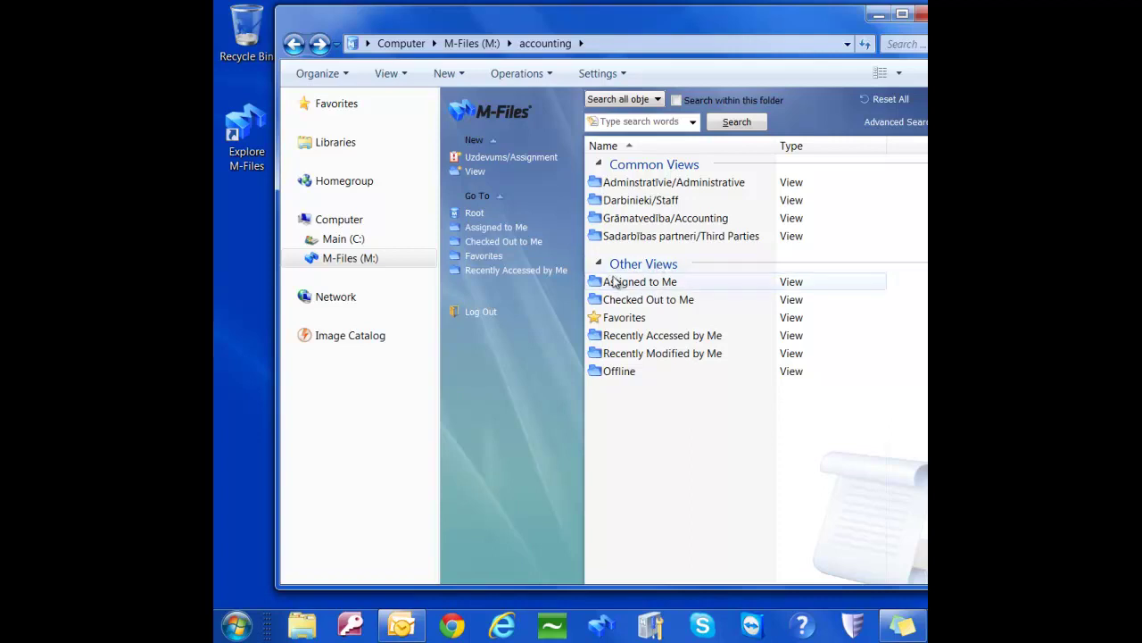
{"action": "double_click", "coordinate": [629, 284]}
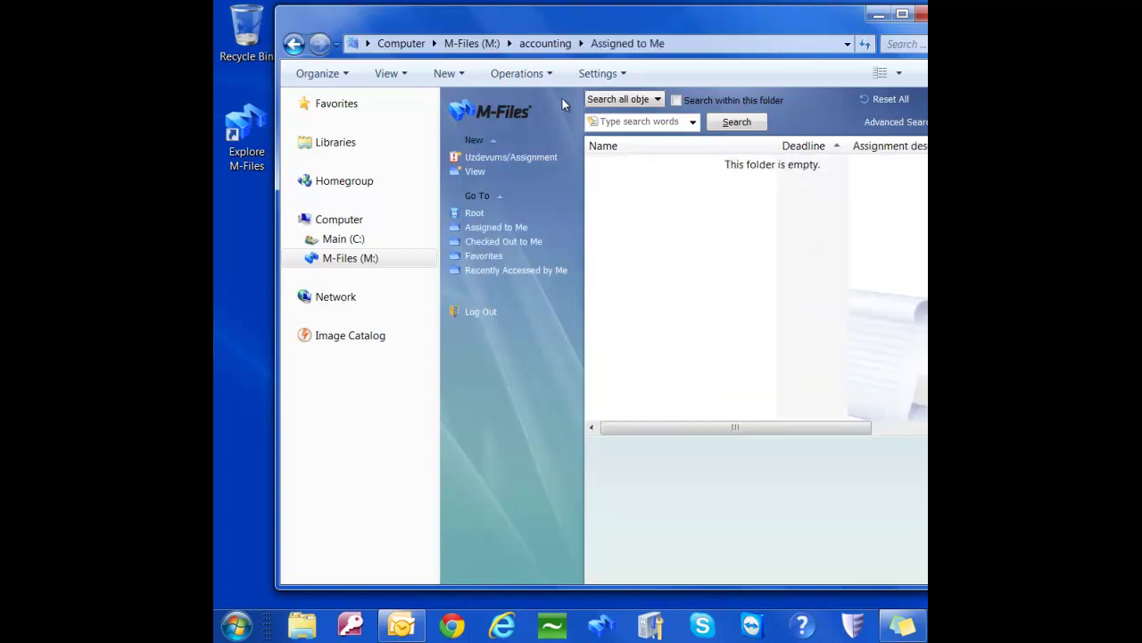
{"action": "left_click", "coordinate": [546, 45]}
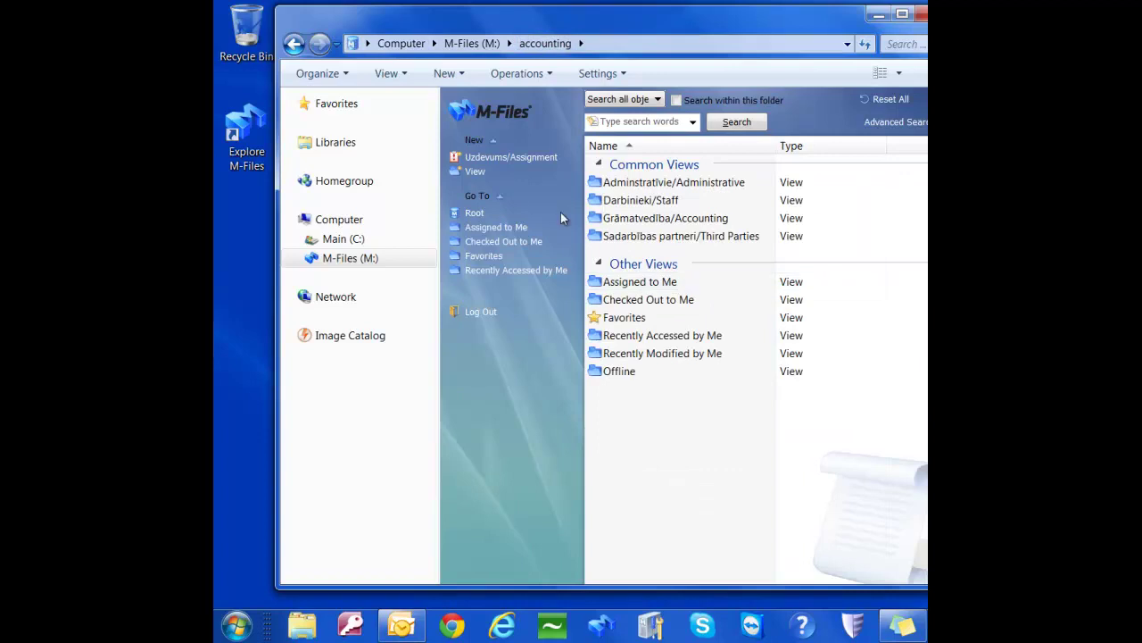
Start a new Uzdevums/Assignment titled "testa uzdevums" with its database set to auto
{"action": "left_click", "coordinate": [514, 161]}
{"action": "left_click_drag", "start_coordinate": [613, 52], "coordinate": [682, 50]}
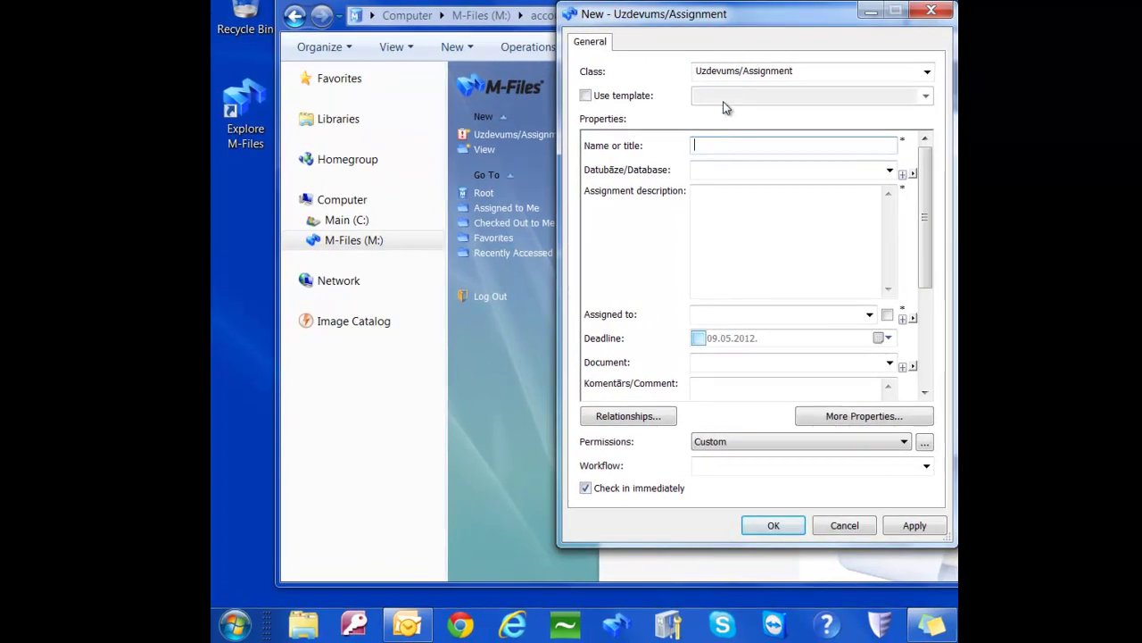
{"action": "left_click", "coordinate": [712, 149]}
{"action": "type", "text": "testa uzdevums"}
{"action": "key", "text": "Tab"}
{"action": "type", "text": "k"}
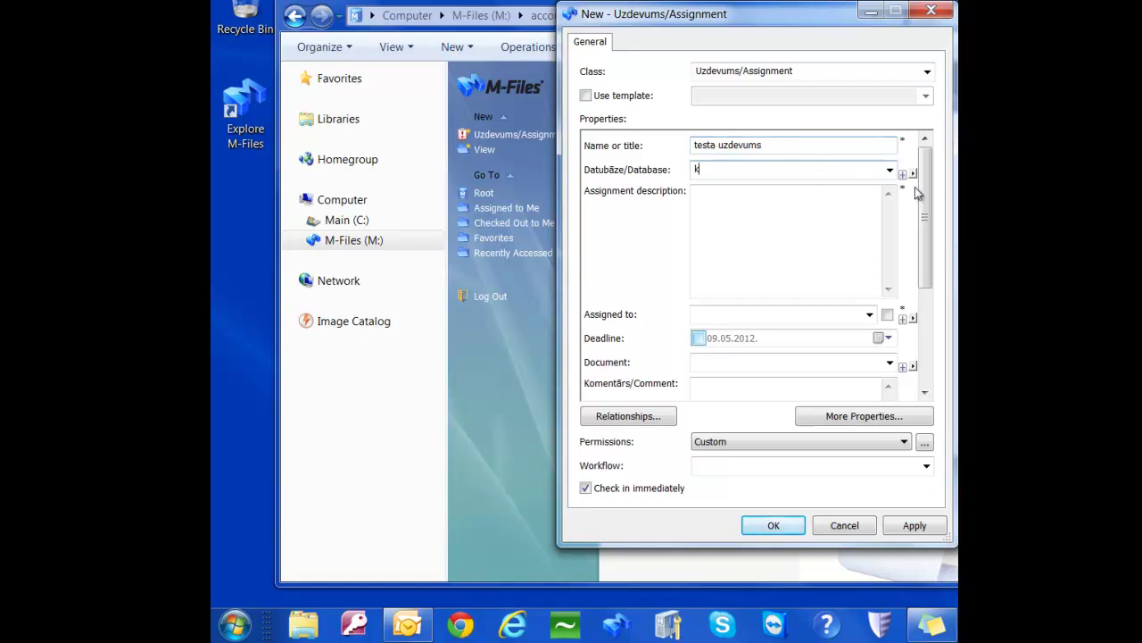
{"action": "left_click", "coordinate": [890, 170]}
{"action": "left_click", "coordinate": [792, 196]}
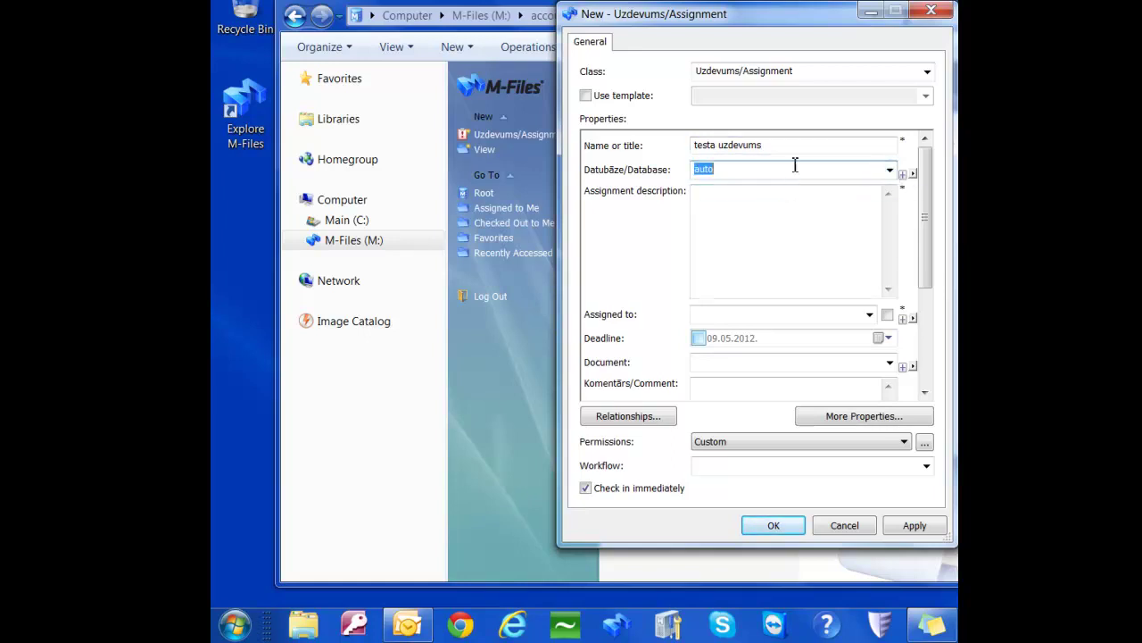
Enter the assignment description "lūgums nekavējoši iesniegt dokumentus par iepriekšējo mēnesi" and choose a staff member as the assignee
{"action": "left_click", "coordinate": [712, 199]}
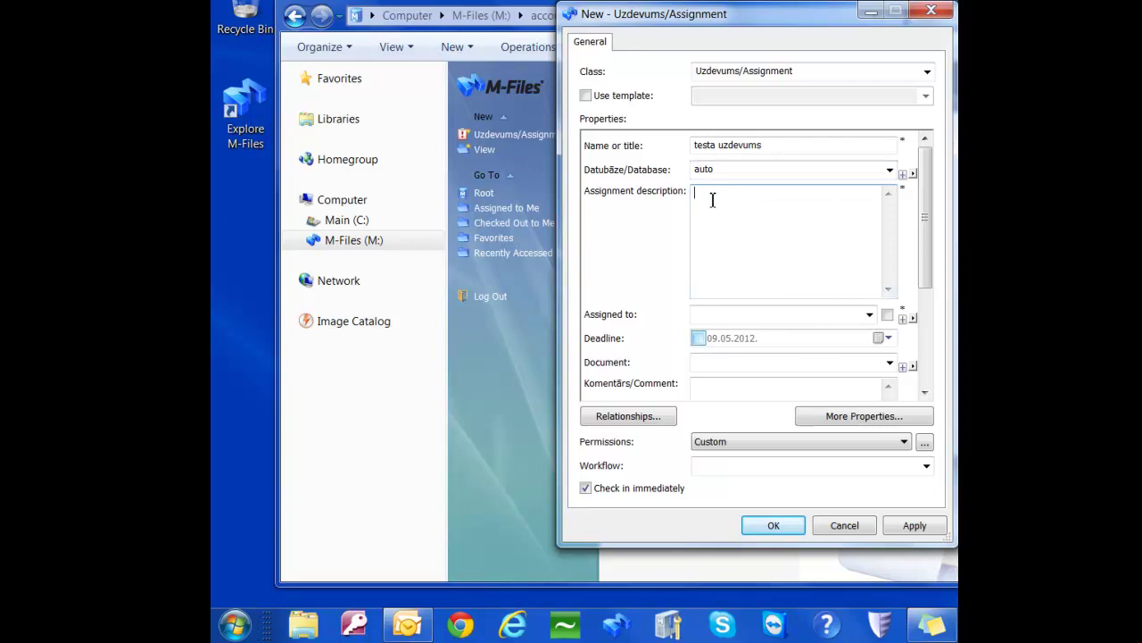
{"action": "type", "text": "lūgums nekavējoši iesniegt dokumentus par iepriekšējo mēnesi"}
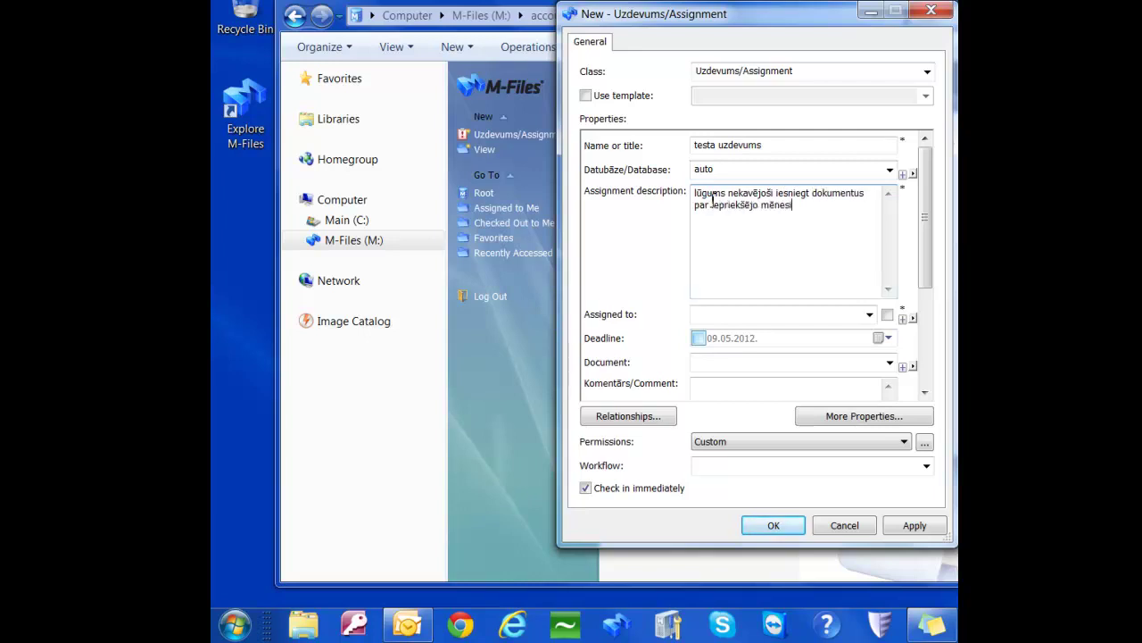
{"action": "left_click", "coordinate": [869, 314]}
{"action": "scroll", "coordinate": [763, 433], "scroll_direction": "down", "scroll_amount": 4}
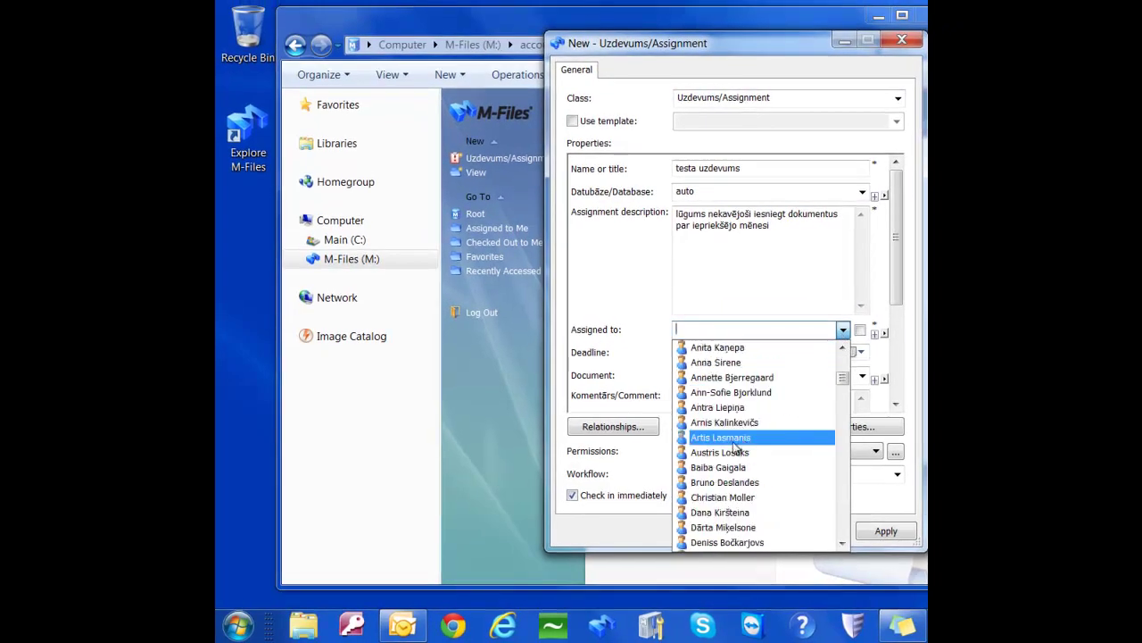
{"action": "left_click", "coordinate": [729, 441]}
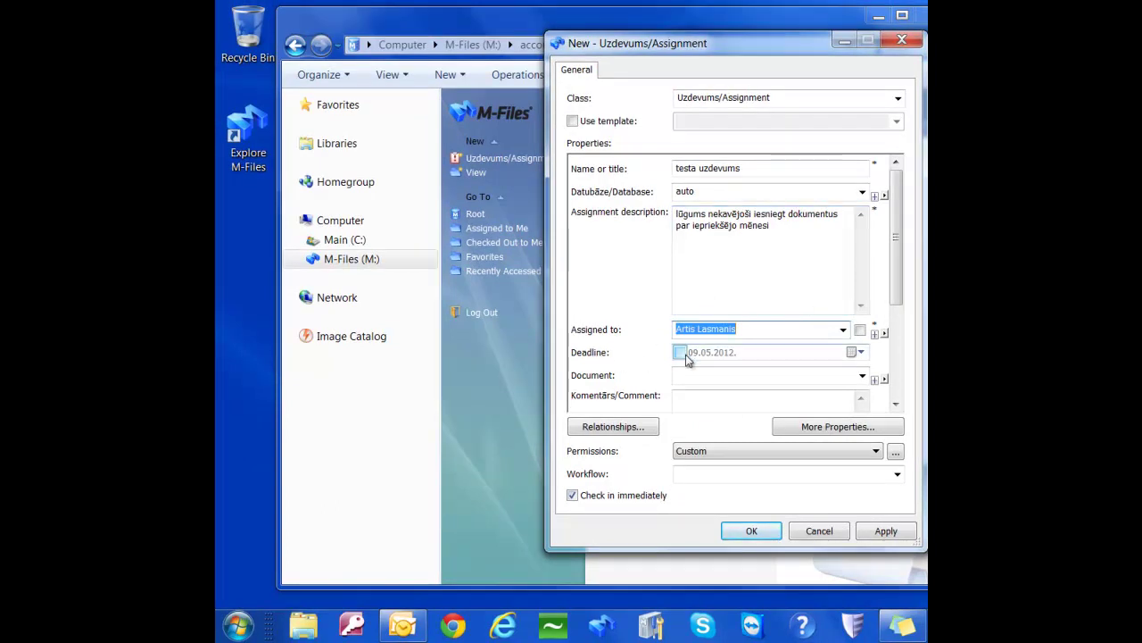
Cancel the new assignment and discard its metadata changes
{"action": "left_click", "coordinate": [813, 534]}
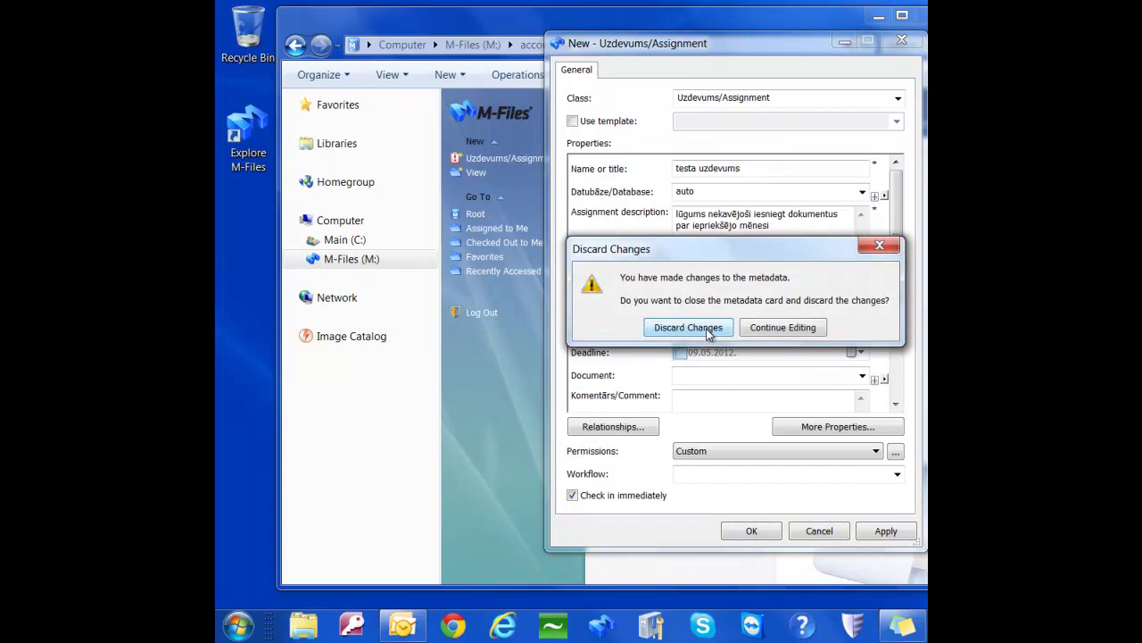
{"action": "left_click", "coordinate": [706, 327]}
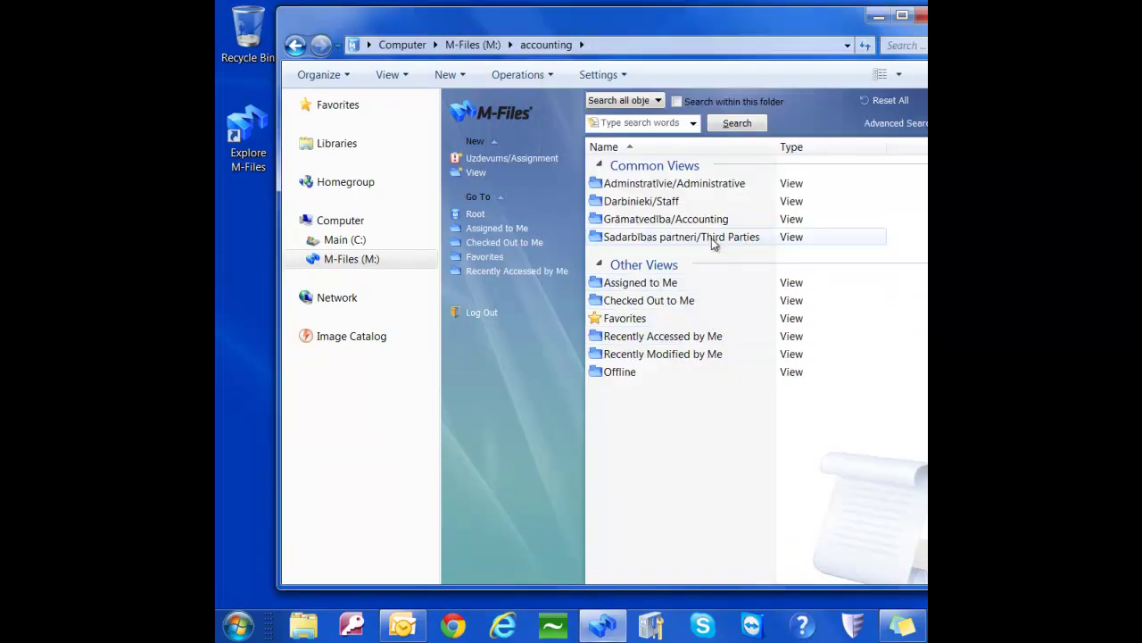
Open the Rēķini/Bills, Vouchers documents of the auto database within the Grāmatvedība/Accounting view
{"action": "double_click", "coordinate": [619, 224]}
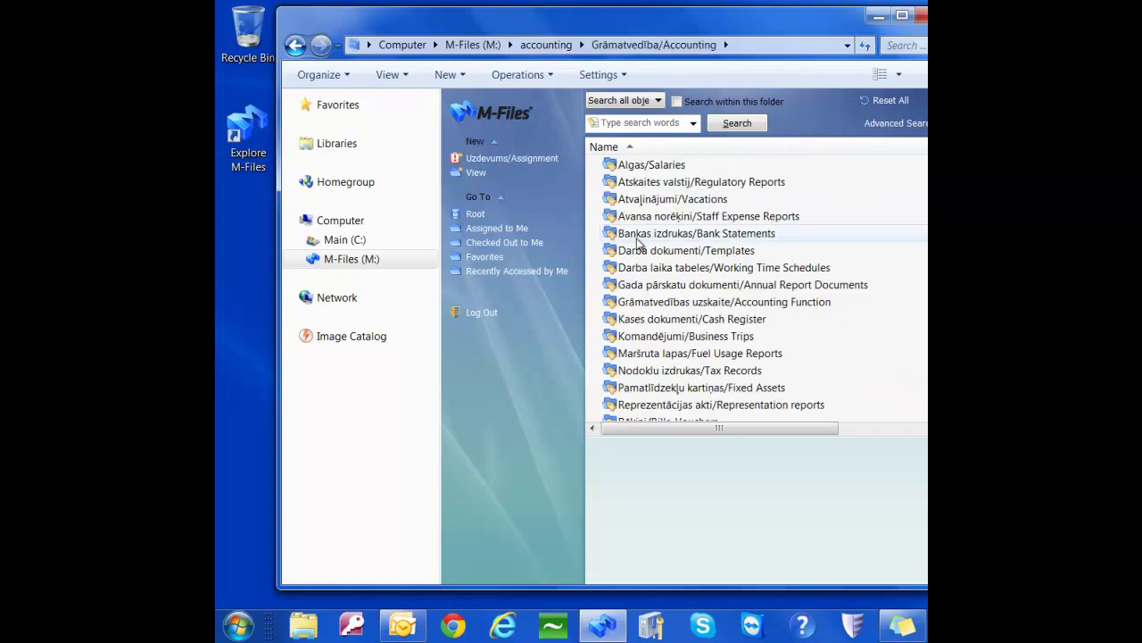
{"action": "scroll", "coordinate": [658, 239], "scroll_direction": "up", "scroll_amount": 2}
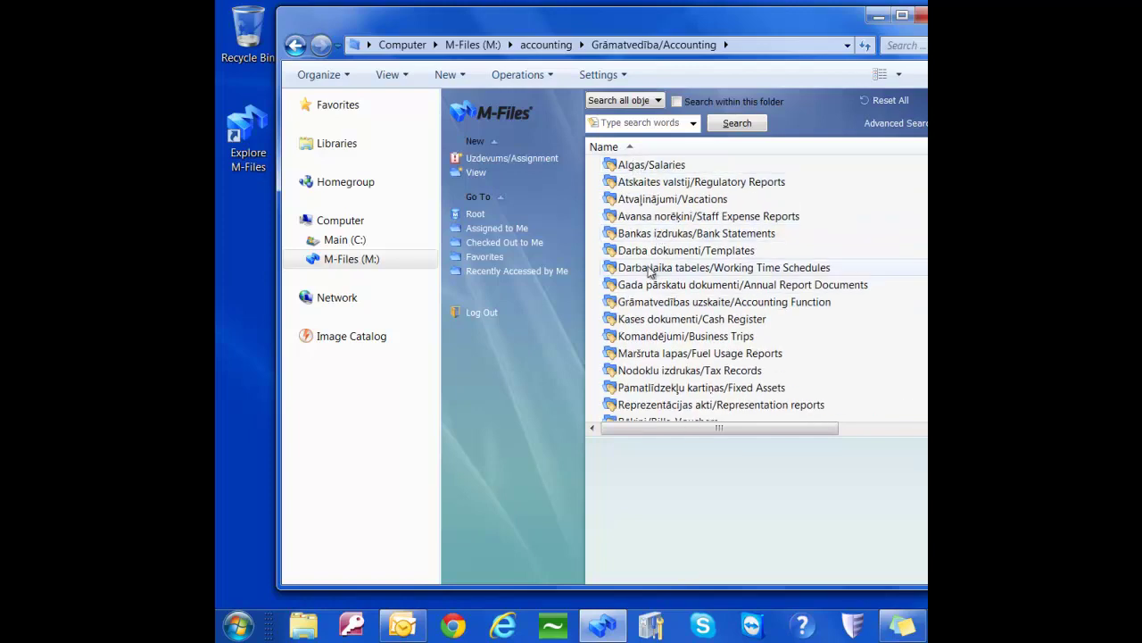
{"action": "scroll", "coordinate": [714, 313], "scroll_direction": "down", "scroll_amount": 1}
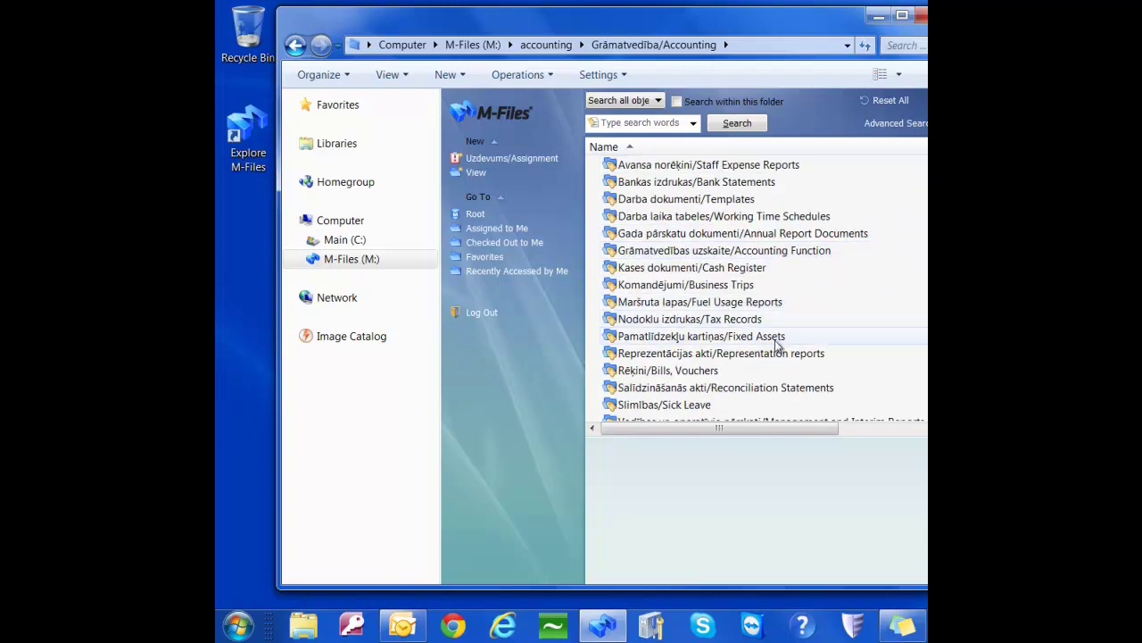
{"action": "double_click", "coordinate": [656, 370]}
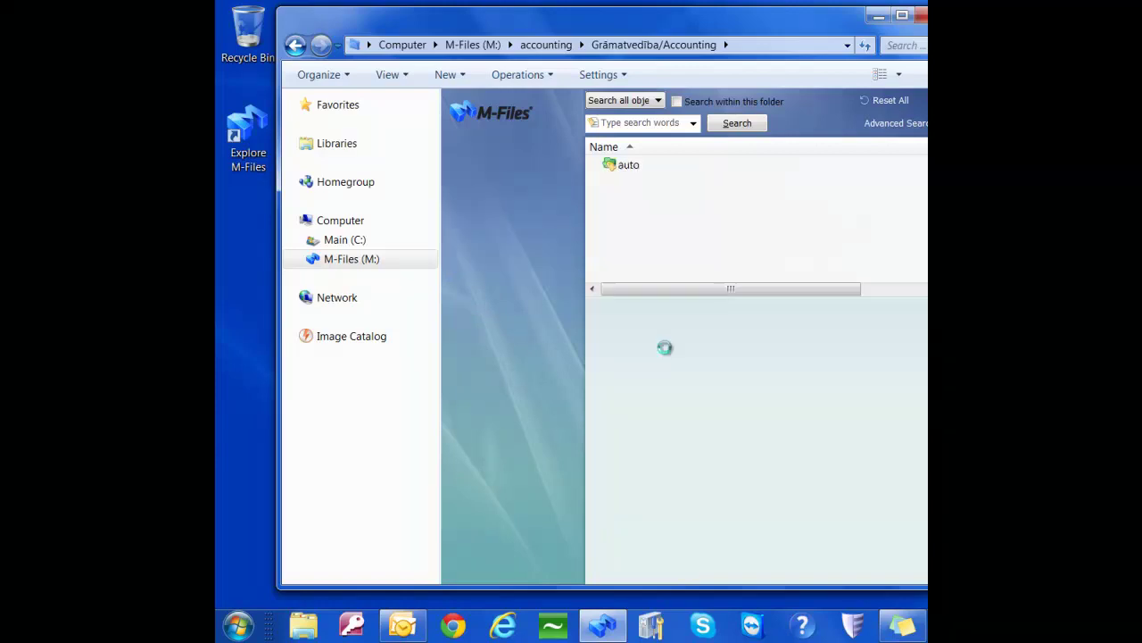
{"action": "double_click", "coordinate": [624, 165]}
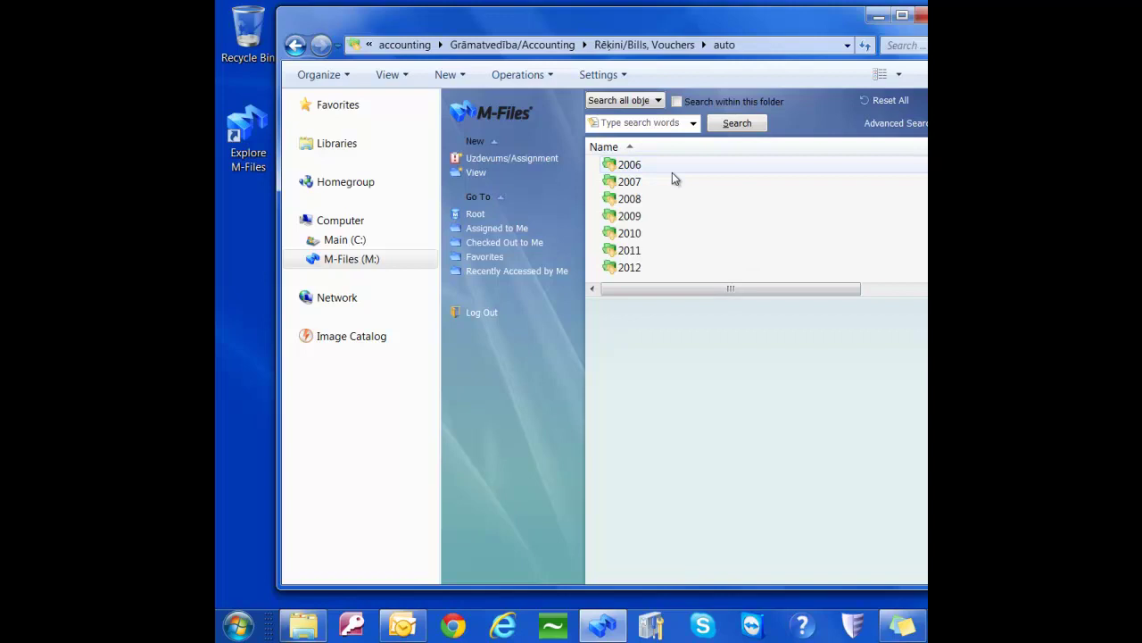
Go to the 2011 decembris bills and open the Zilite Forwarding, SIA (auto) partner folder
{"action": "double_click", "coordinate": [638, 253]}
{"action": "scroll", "coordinate": [650, 246], "scroll_direction": "down", "scroll_amount": 2}
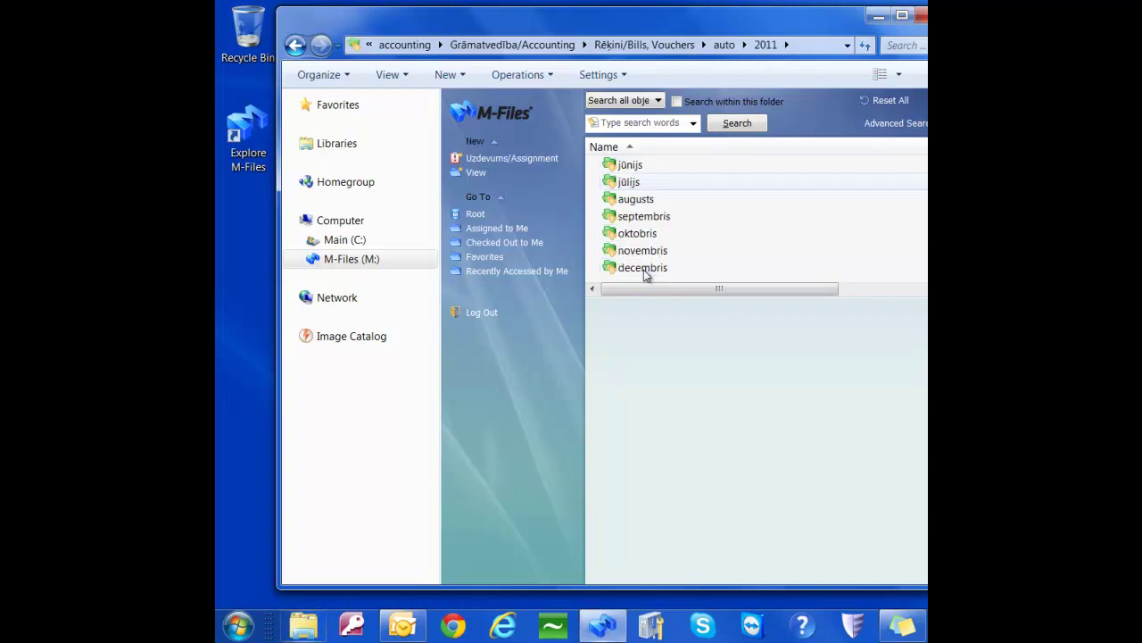
{"action": "double_click", "coordinate": [649, 265]}
{"action": "scroll", "coordinate": [687, 206], "scroll_direction": "down", "scroll_amount": 3}
{"action": "scroll", "coordinate": [693, 189], "scroll_direction": "down", "scroll_amount": 2}
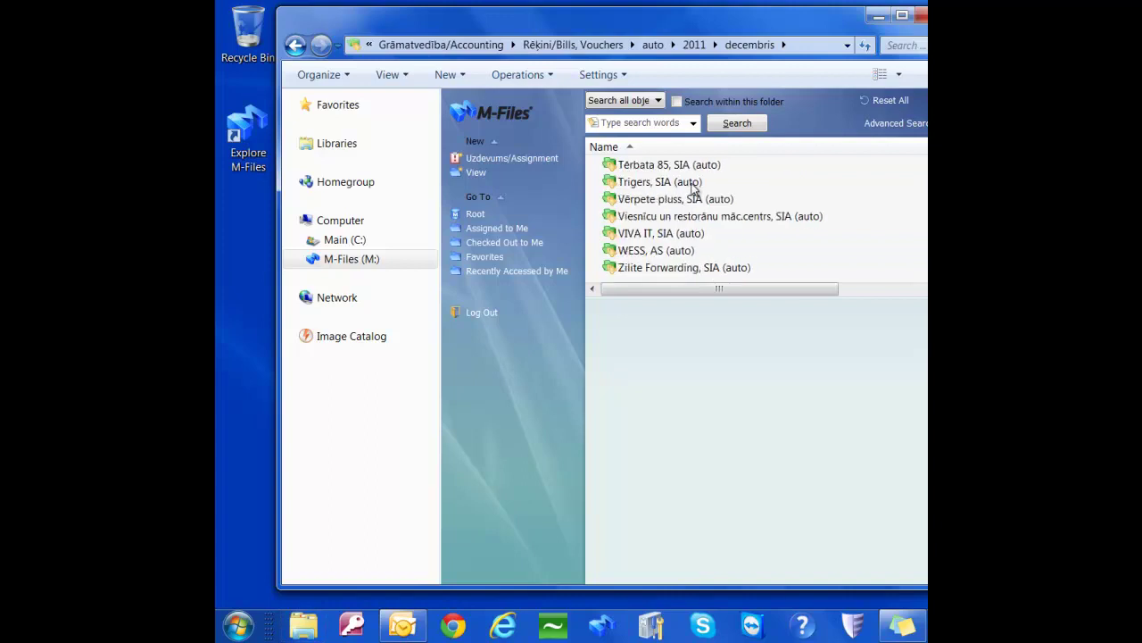
{"action": "scroll", "coordinate": [693, 189], "scroll_direction": "up", "scroll_amount": 5}
{"action": "scroll", "coordinate": [693, 188], "scroll_direction": "down", "scroll_amount": 2}
{"action": "double_click", "coordinate": [662, 268]}
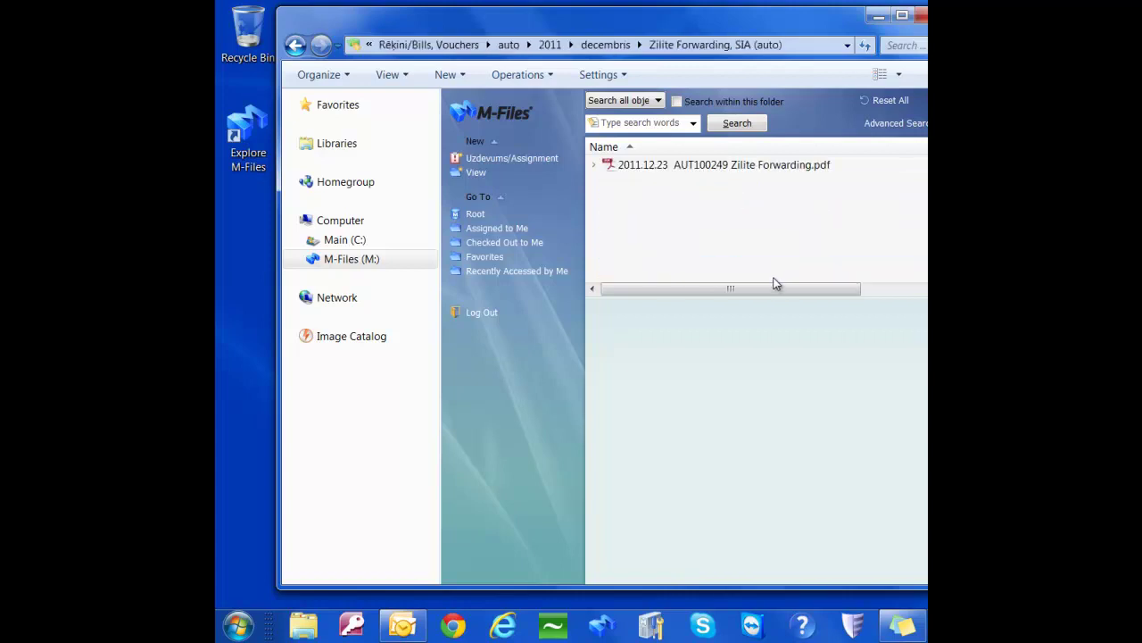
Open the Zilite Forwarding invoice PDF dated 2011.12.23, read it through, and close the document
{"action": "left_click", "coordinate": [652, 169]}
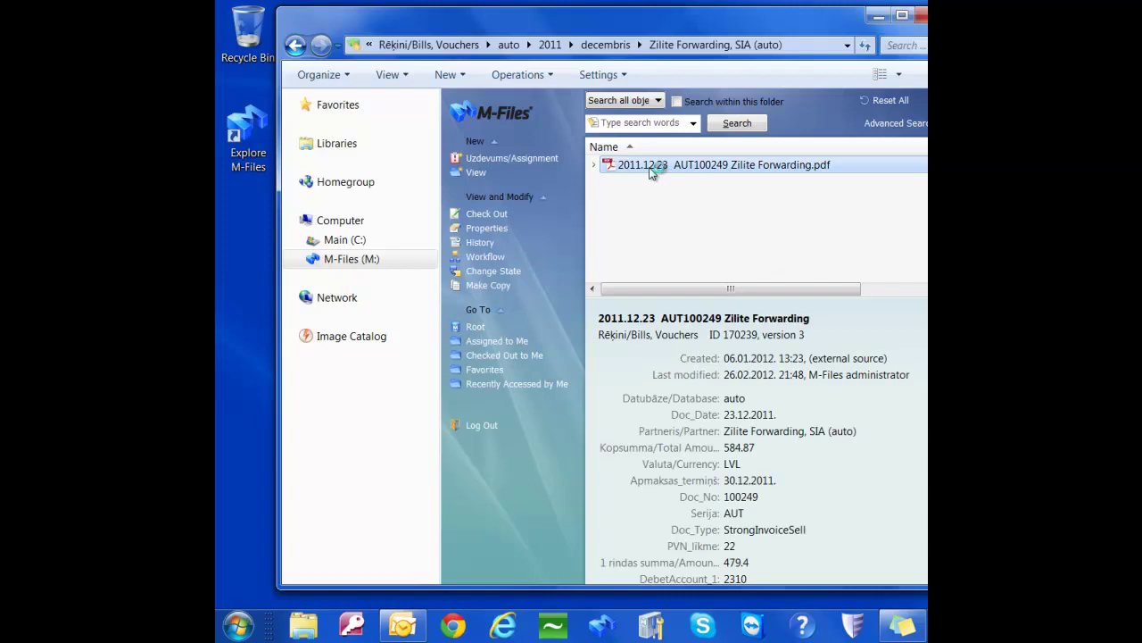
{"action": "double_click", "coordinate": [650, 169]}
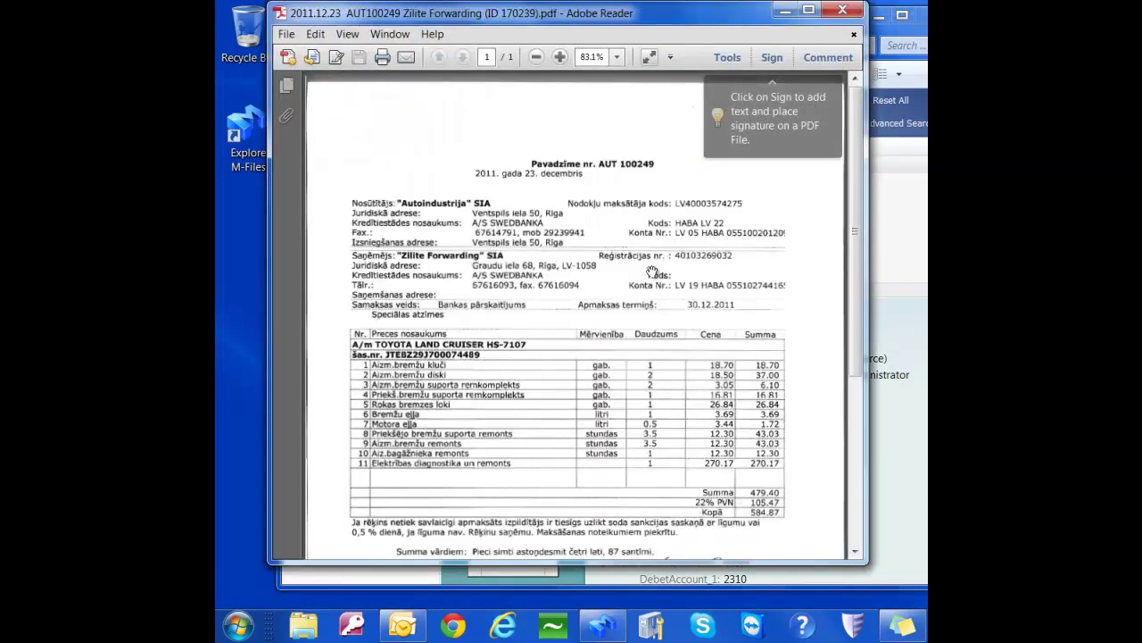
{"action": "scroll", "coordinate": [633, 273], "scroll_direction": "down", "scroll_amount": 3}
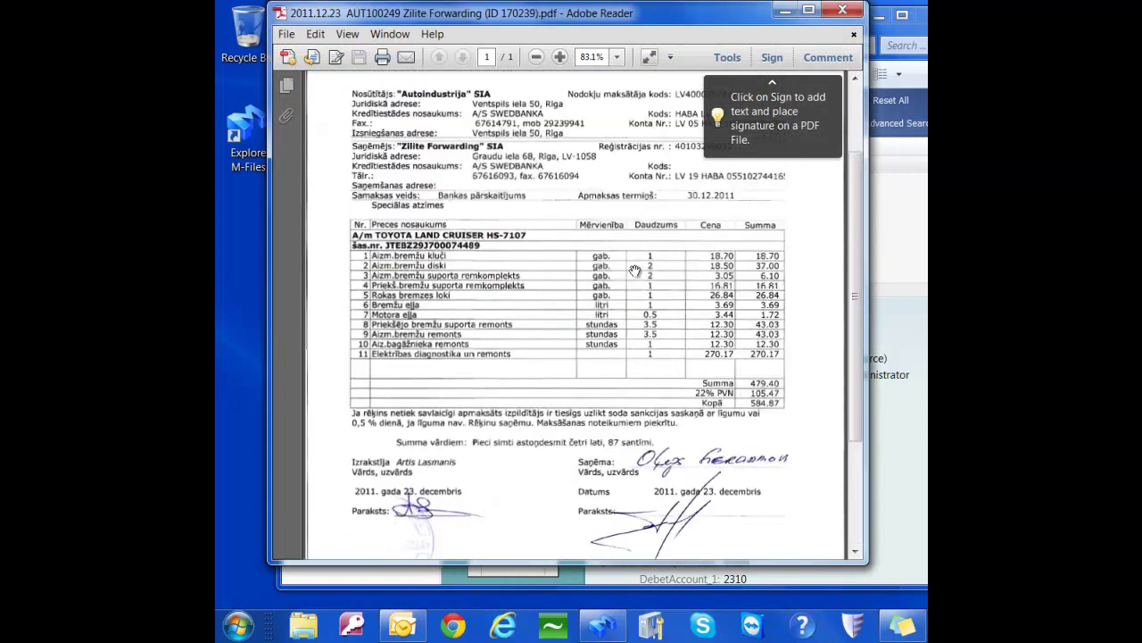
{"action": "scroll", "coordinate": [633, 273], "scroll_direction": "up", "scroll_amount": 3}
{"action": "left_click", "coordinate": [842, 10]}
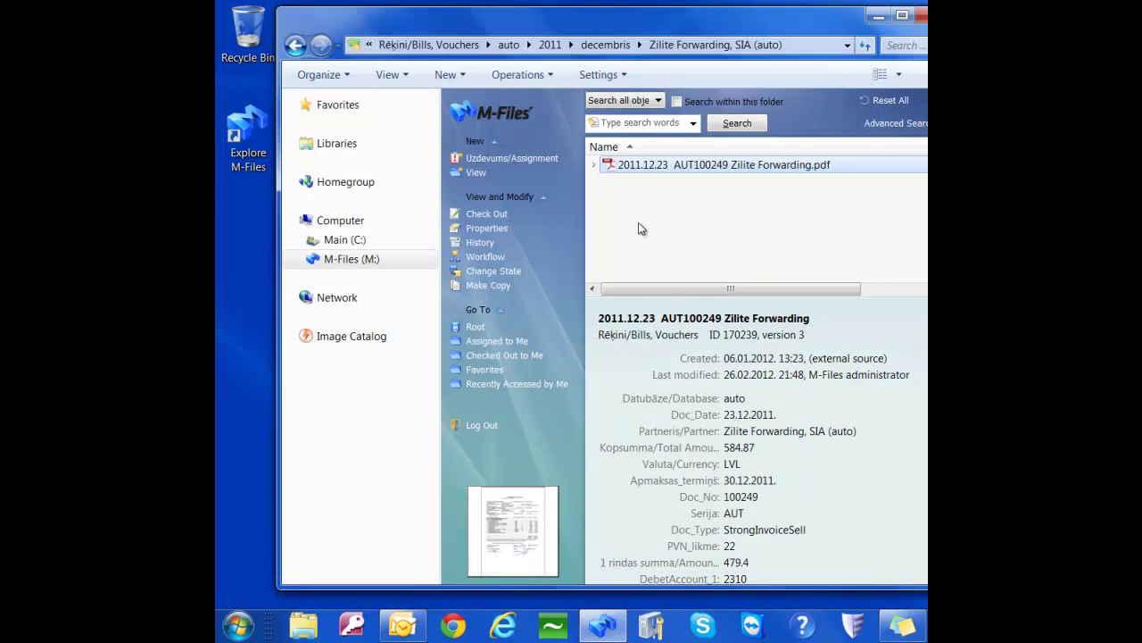
Turn on the preview pane through the display mode options and preview the Zilite Forwarding invoice in it
{"action": "left_click", "coordinate": [642, 224]}
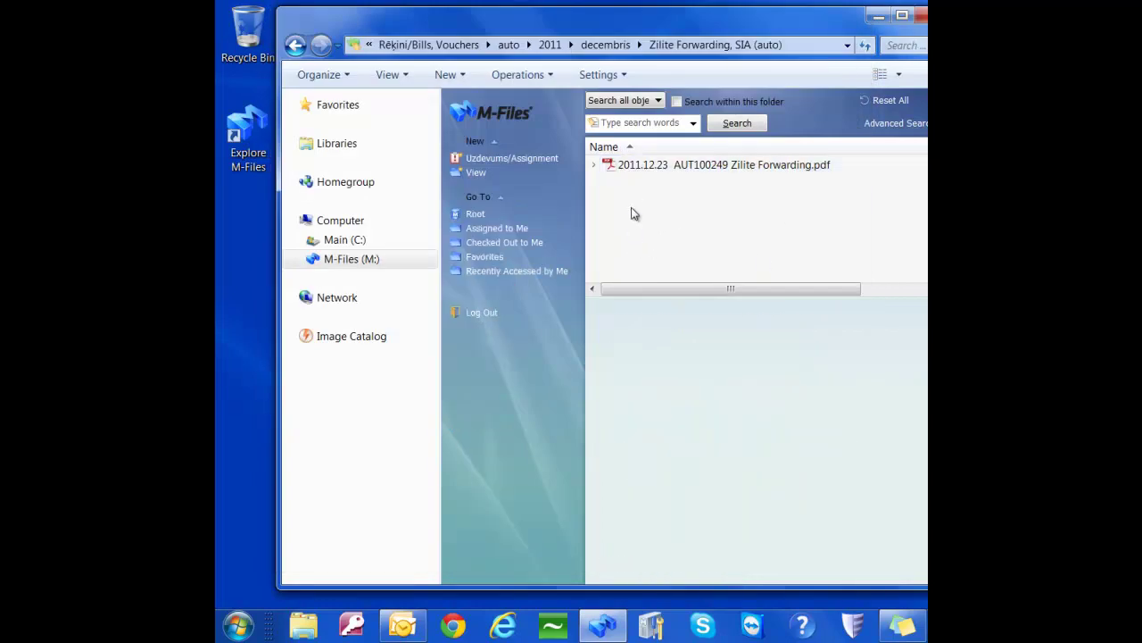
{"action": "right_click", "coordinate": [632, 209]}
{"action": "mouse_move", "coordinate": [734, 316]}
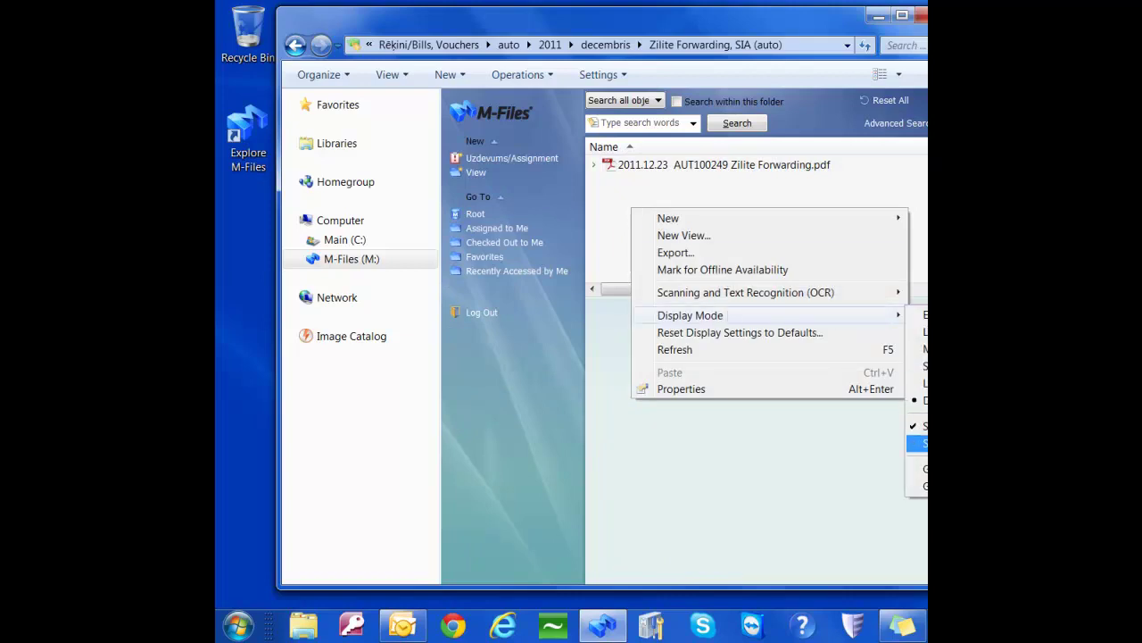
{"action": "left_click", "coordinate": [920, 443]}
{"action": "left_click", "coordinate": [705, 164]}
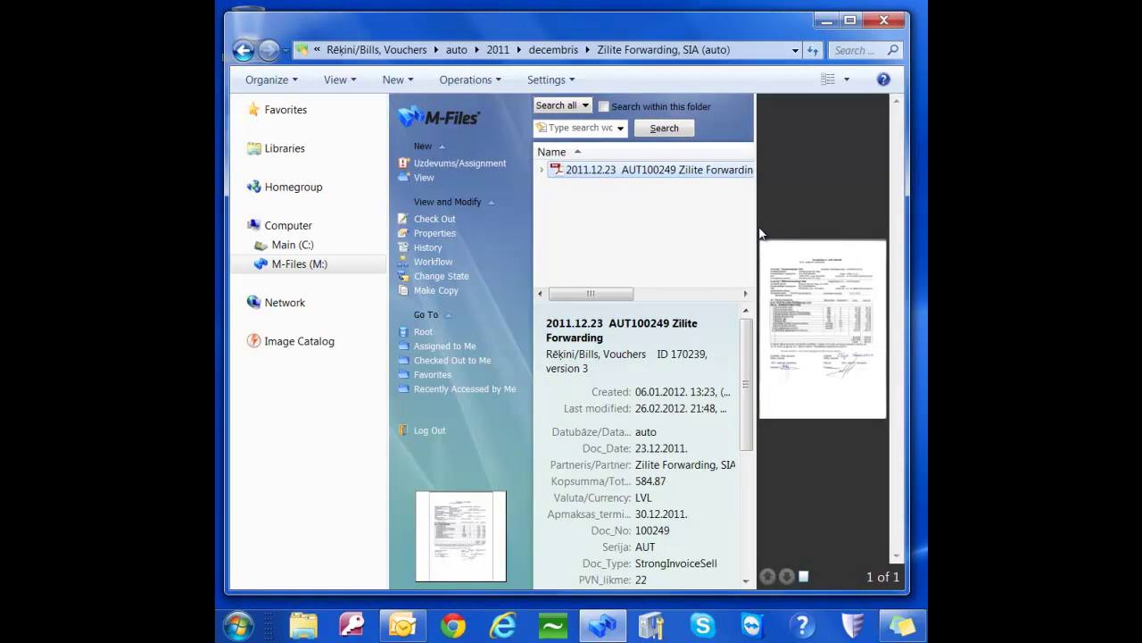
Widen the preview pane beside the Zilite Forwarding invoice, and narrow it again to give the document list and metadata more room
{"action": "left_click_drag", "start_coordinate": [753, 227], "coordinate": [732, 230]}
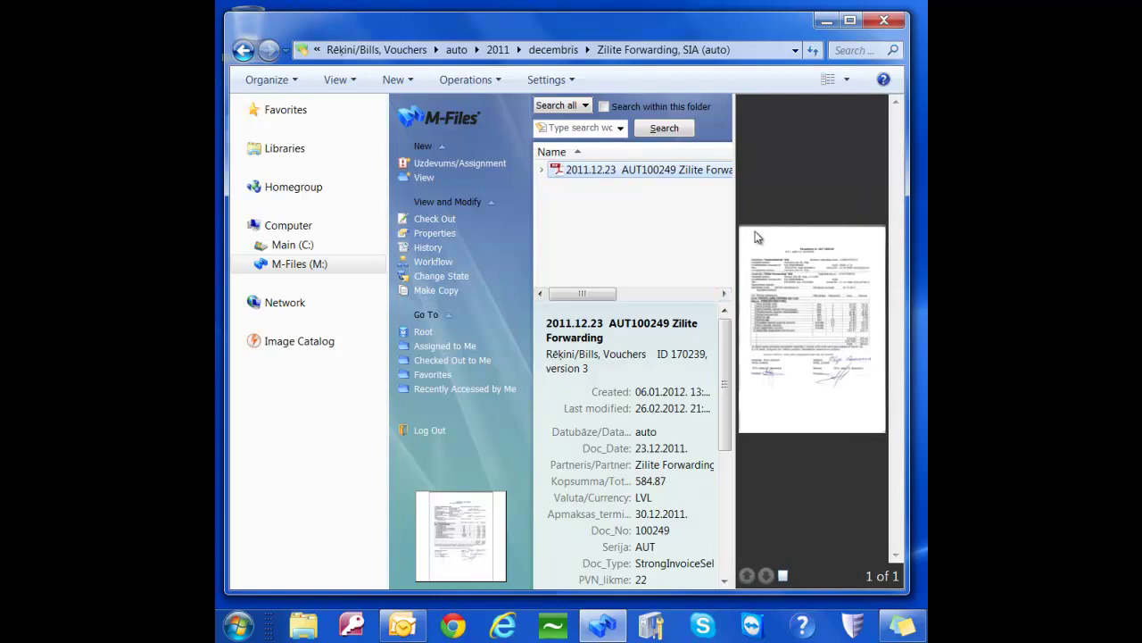
{"action": "left_click_drag", "start_coordinate": [605, 298], "coordinate": [588, 295]}
{"action": "left_click_drag", "start_coordinate": [736, 168], "coordinate": [799, 170]}
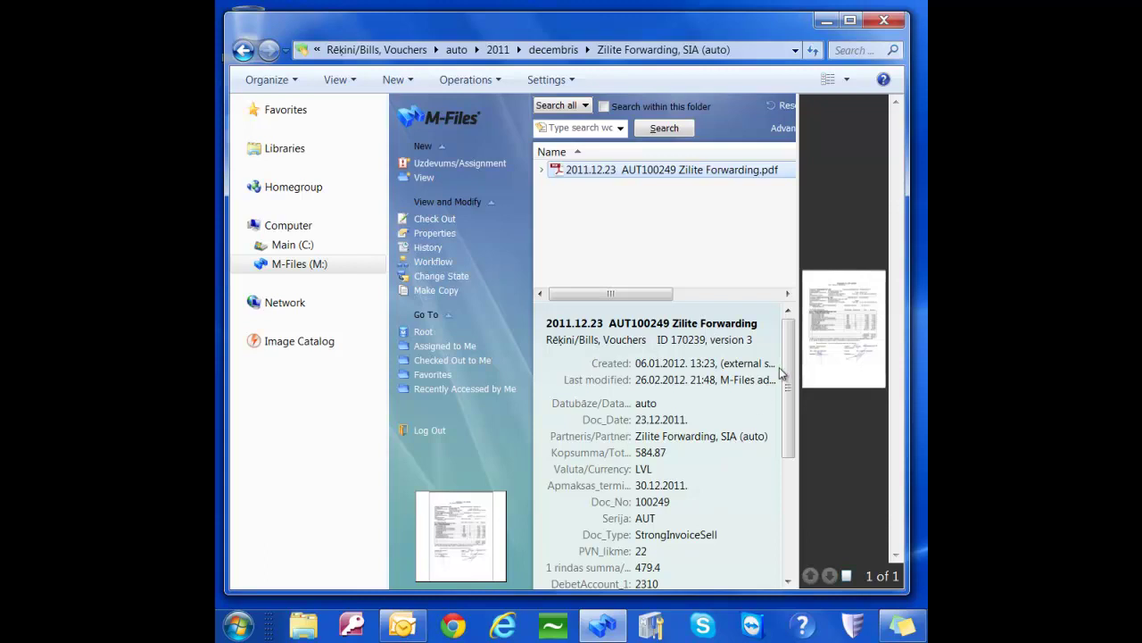
{"action": "left_click_drag", "start_coordinate": [789, 373], "coordinate": [791, 345]}
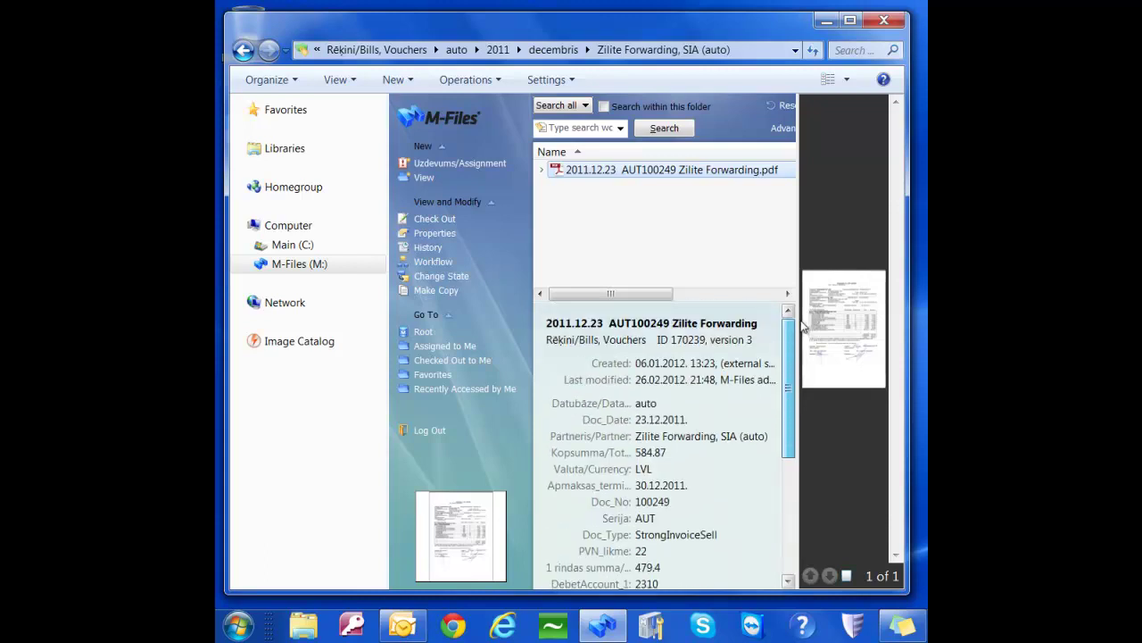
Turn off the preview pane through the display mode options and reselect the Zilite Forwarding invoice
{"action": "right_click", "coordinate": [671, 229]}
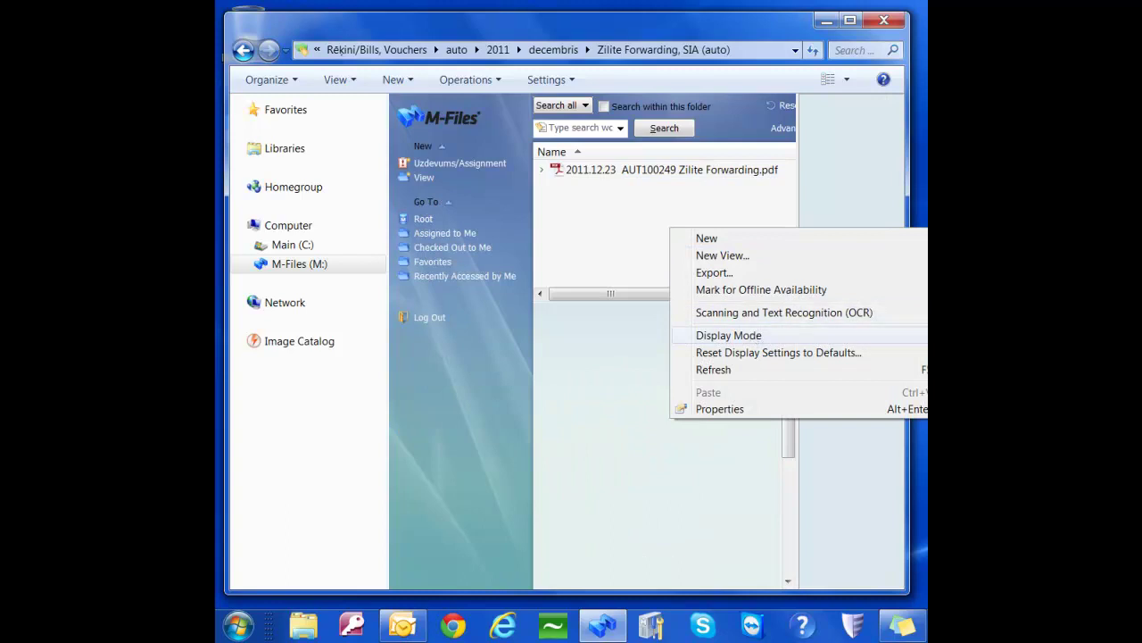
{"action": "key", "text": "Escape"}
{"action": "left_click", "coordinate": [660, 172]}
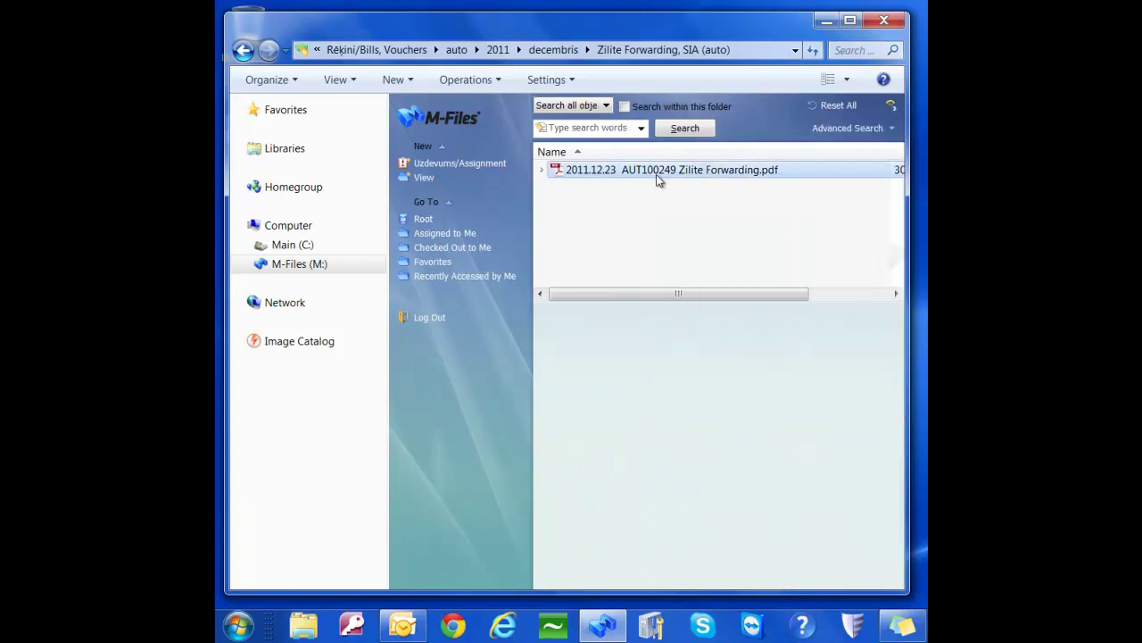
Review the Zilite Forwarding invoice's metadata from start to end and return to its beginning
{"action": "left_click_drag", "start_coordinate": [706, 293], "coordinate": [683, 300]}
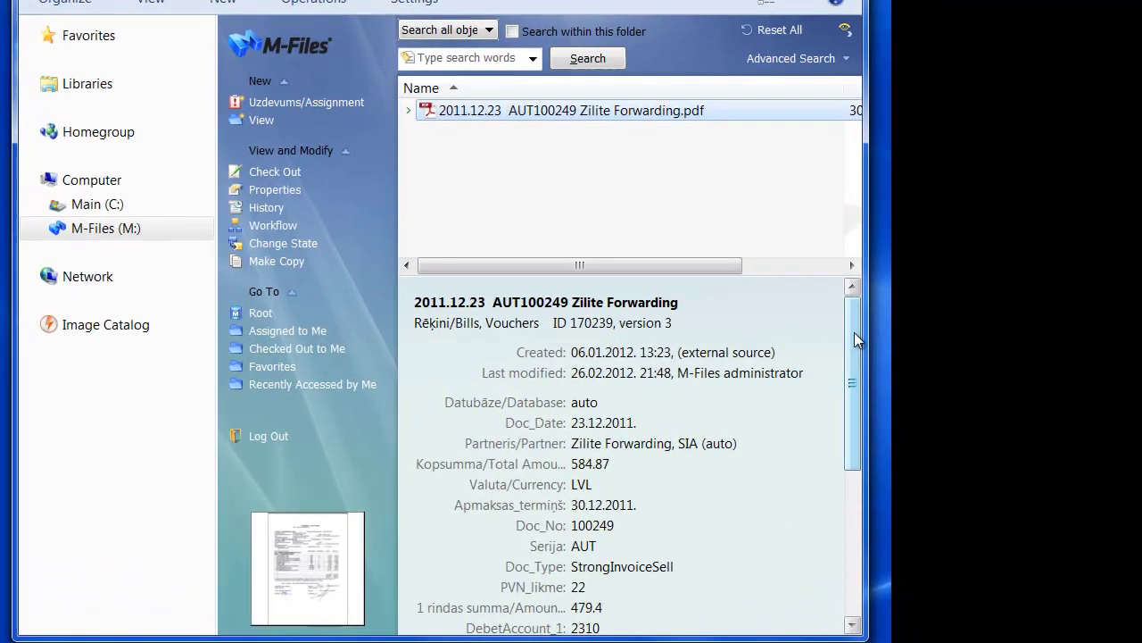
{"action": "left_click_drag", "start_coordinate": [898, 348], "coordinate": [853, 383]}
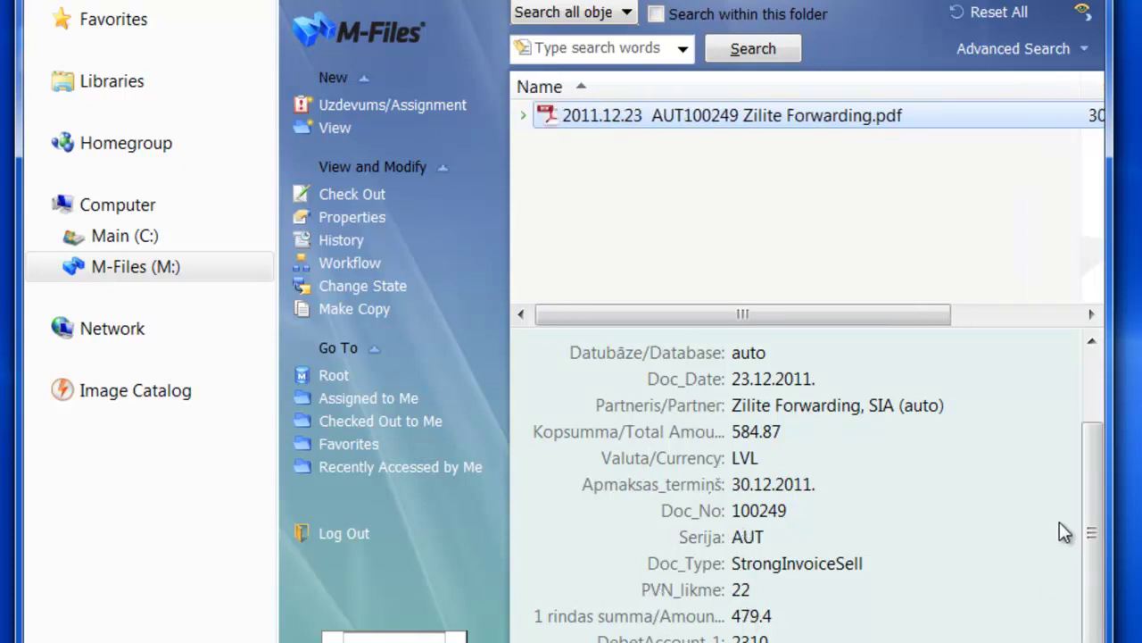
{"action": "left_click_drag", "start_coordinate": [1089, 530], "coordinate": [1090, 392]}
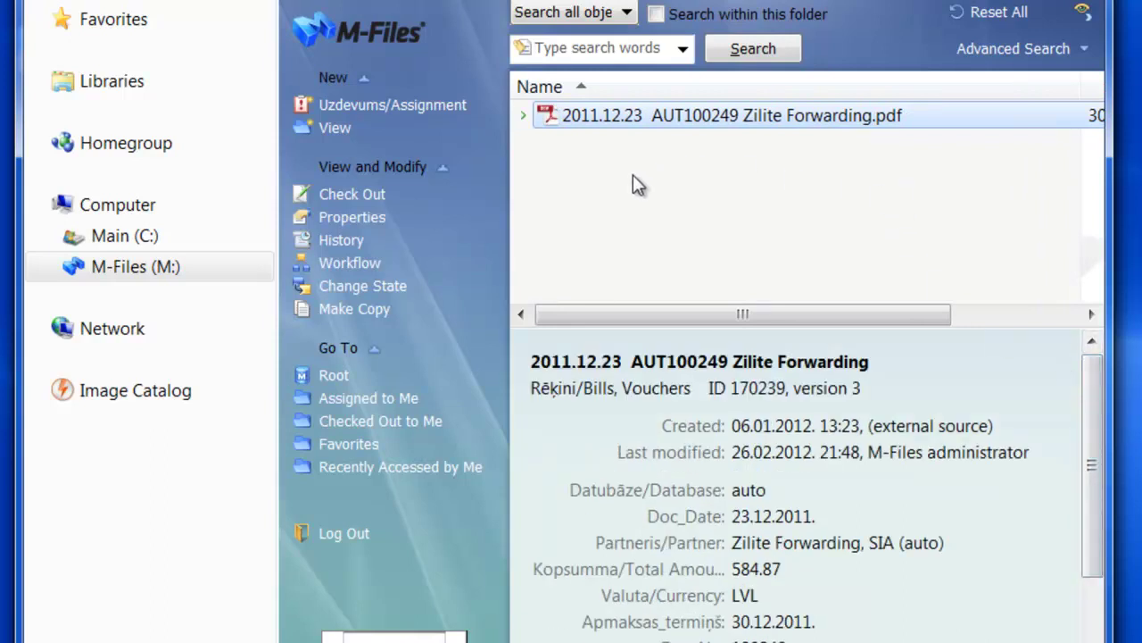
Return to the accounting view and open the auto database's Avansa norēķini/Staff Expense Reports for februāris 2012
{"action": "key", "text": "BackSpace"}
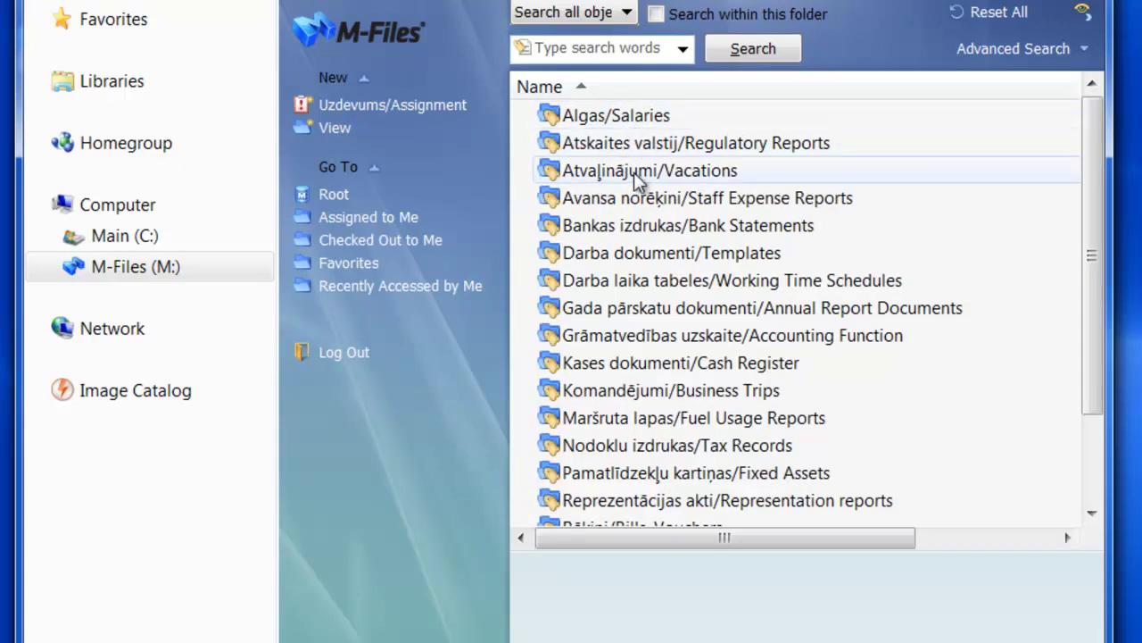
{"action": "double_click", "coordinate": [633, 203]}
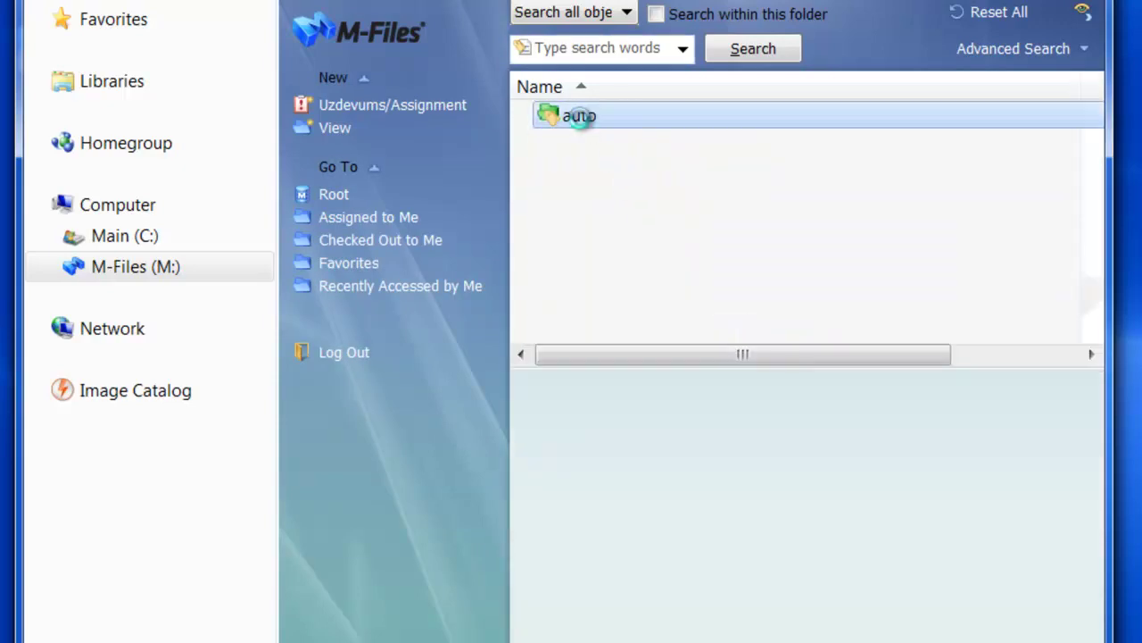
{"action": "double_click", "coordinate": [585, 118]}
{"action": "double_click", "coordinate": [586, 171]}
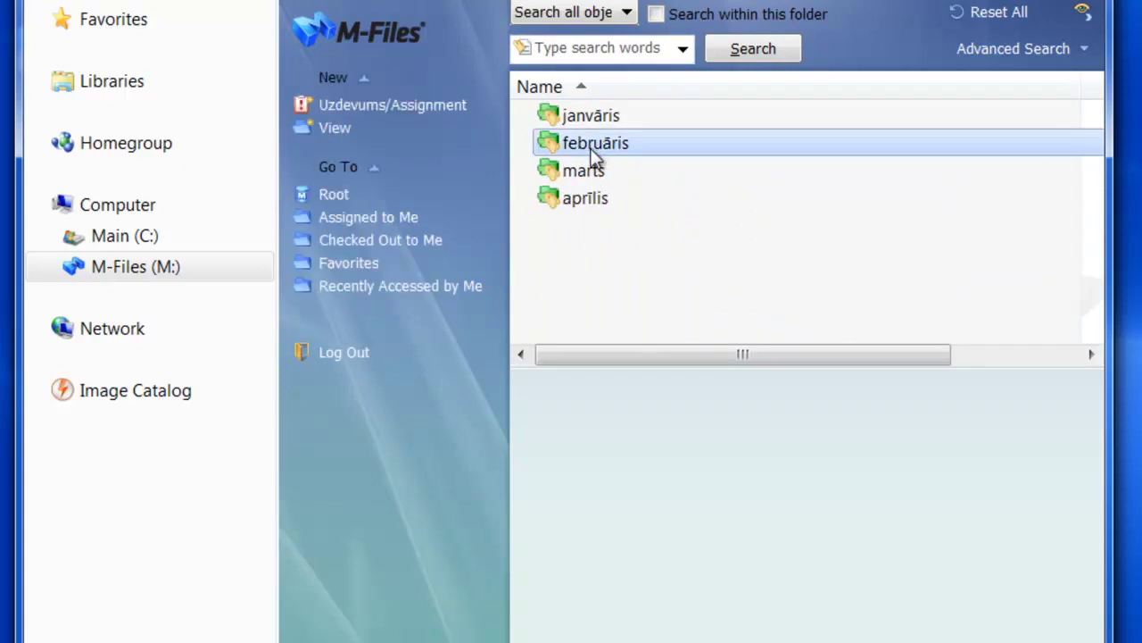
{"action": "double_click", "coordinate": [590, 152]}
Open the employee's folder and select the expense report dated 29 February 2012
{"action": "left_click", "coordinate": [576, 123]}
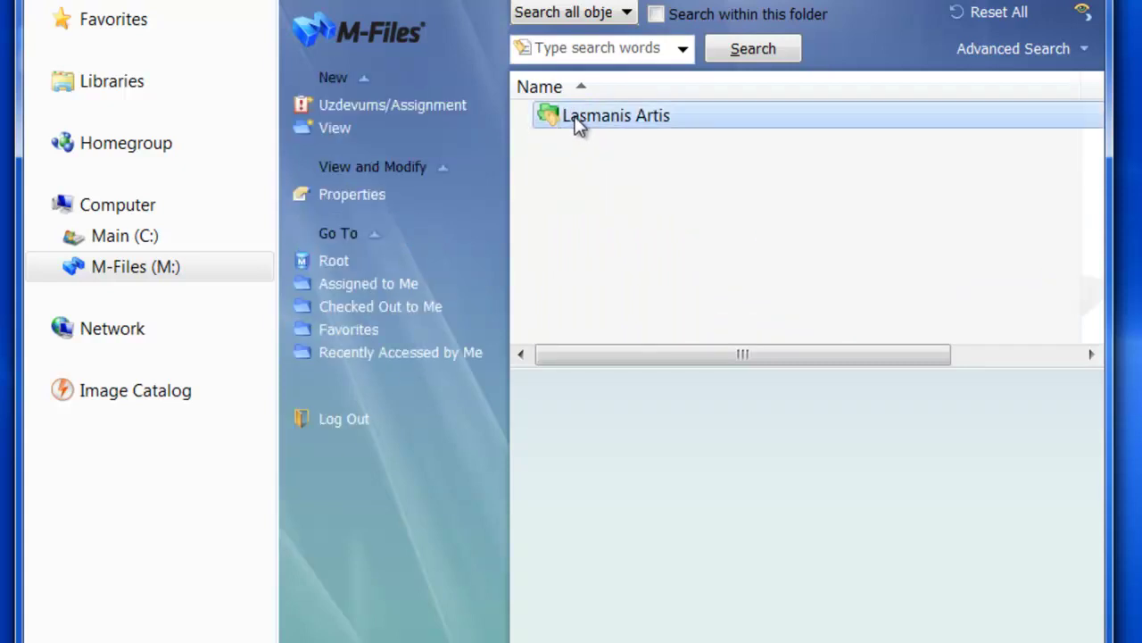
{"action": "double_click", "coordinate": [579, 122]}
{"action": "left_click", "coordinate": [581, 116]}
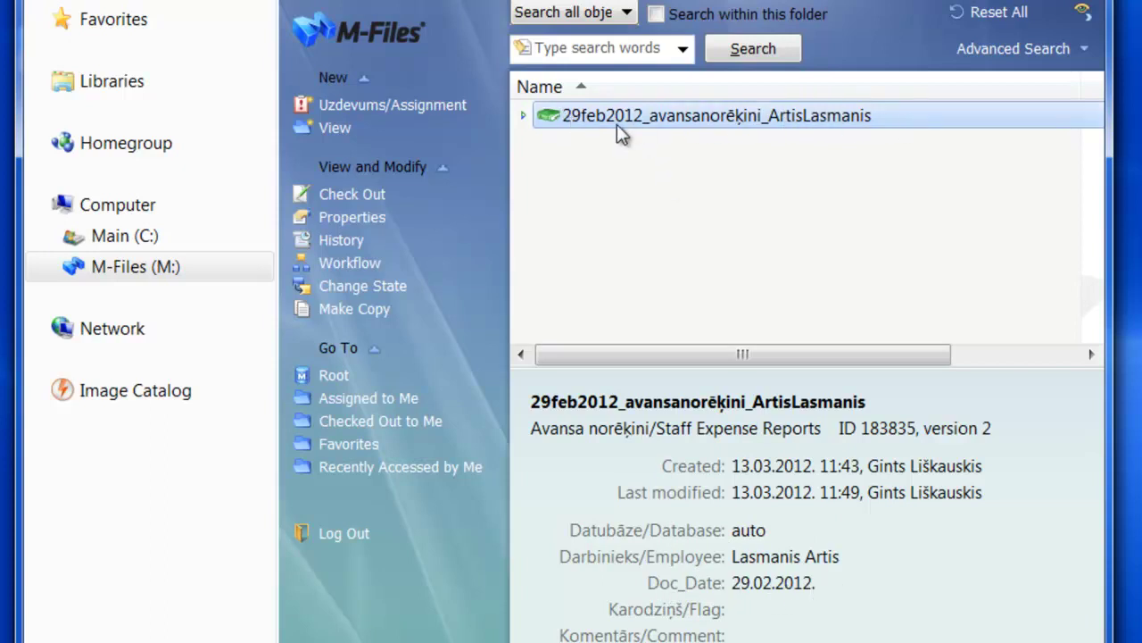
Expand and collapse the February 2012 expense report repeatedly to show the files it contains, leaving it expanded
{"action": "left_click", "coordinate": [524, 117]}
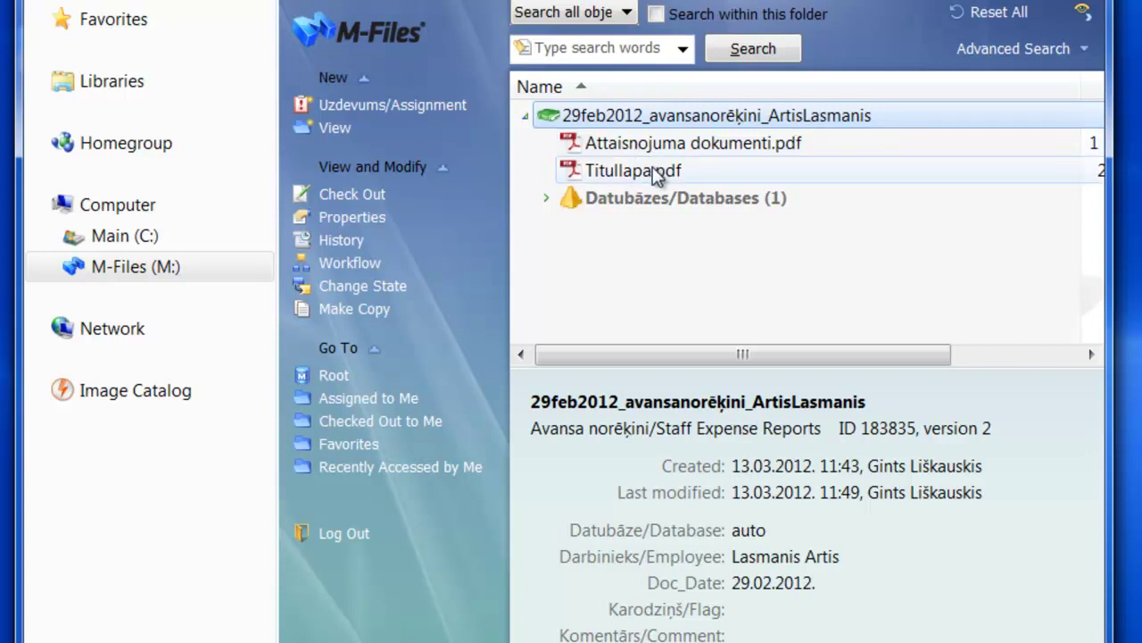
{"action": "left_click", "coordinate": [524, 116]}
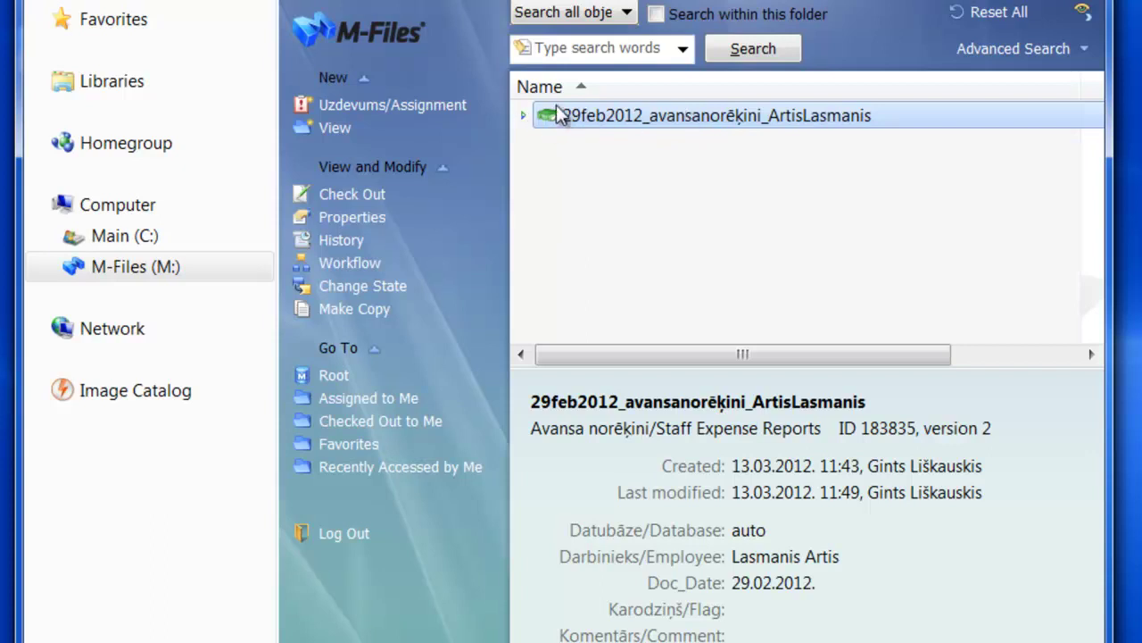
{"action": "left_click", "coordinate": [525, 118]}
{"action": "left_click", "coordinate": [525, 118]}
{"action": "left_click", "coordinate": [524, 117]}
{"action": "left_click", "coordinate": [524, 117]}
{"action": "left_click", "coordinate": [524, 117]}
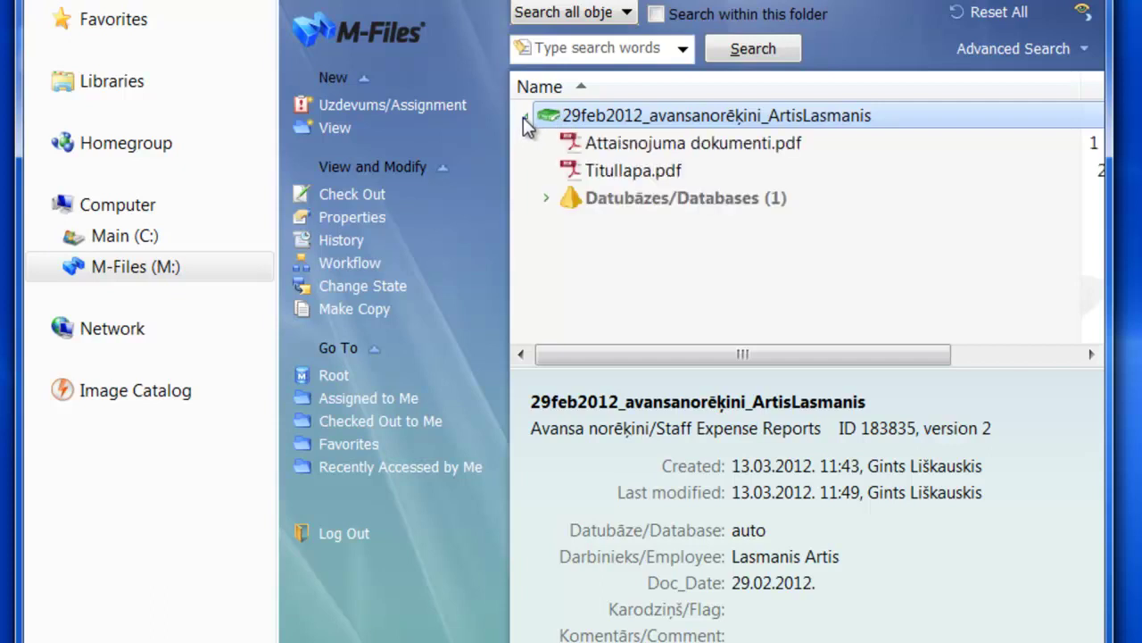
Select Titullapa.pdf and Attaisnojuma dokumenti.pdf in turn within the expanded expense report
{"action": "left_click", "coordinate": [627, 144]}
{"action": "left_click", "coordinate": [616, 172]}
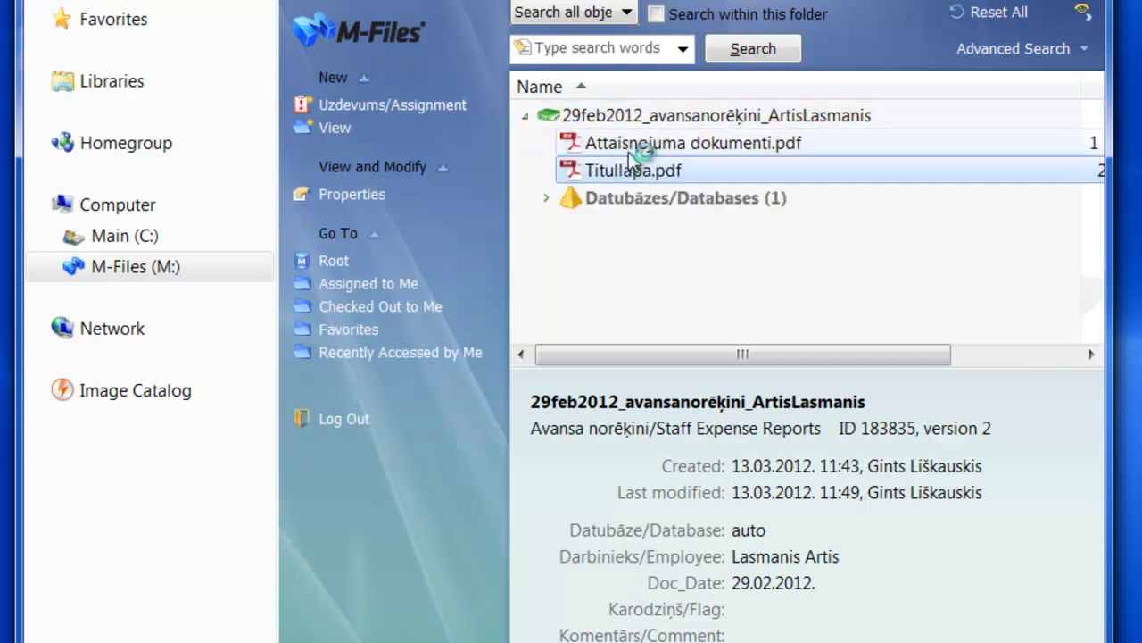
{"action": "left_click", "coordinate": [629, 146]}
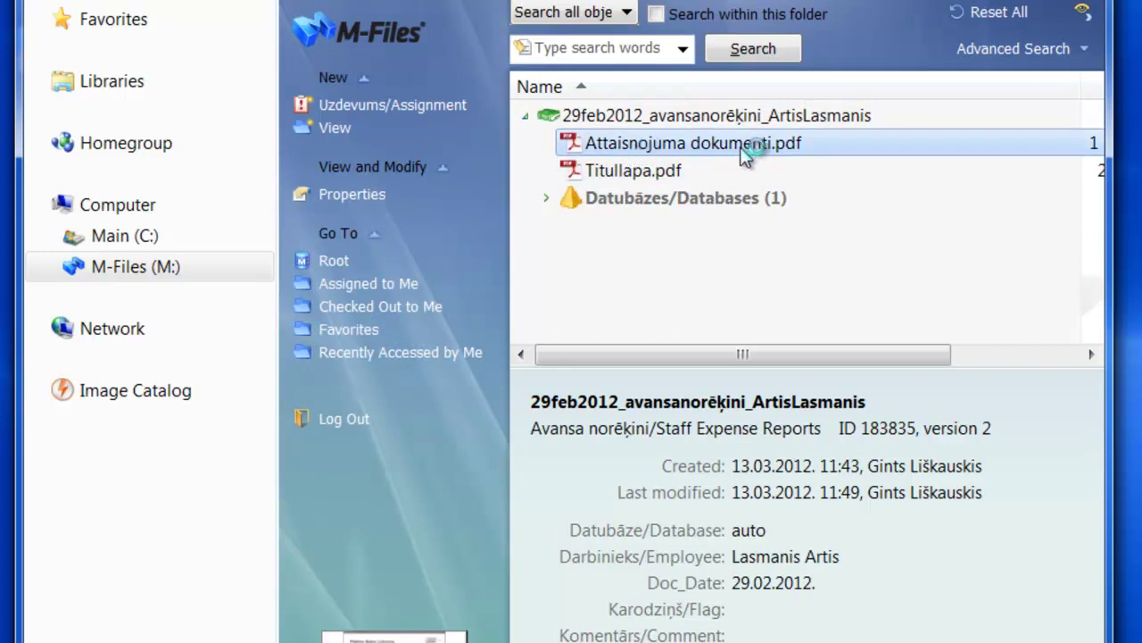
{"action": "left_click", "coordinate": [655, 143]}
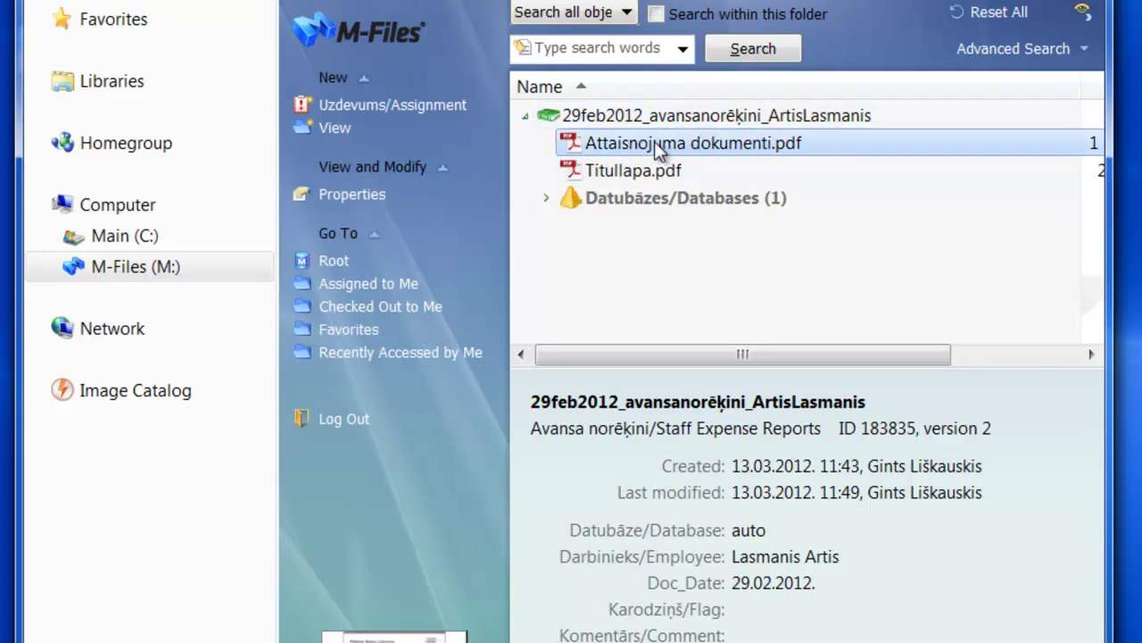
Open Attaisnojuma dokumenti.pdf, look through its scanned receipts, and close it, collapsing the expense report
{"action": "double_click", "coordinate": [573, 146]}
{"action": "scroll", "coordinate": [775, 177], "scroll_direction": "down", "scroll_amount": 3}
{"action": "scroll", "coordinate": [612, 368], "scroll_direction": "down", "scroll_amount": 10}
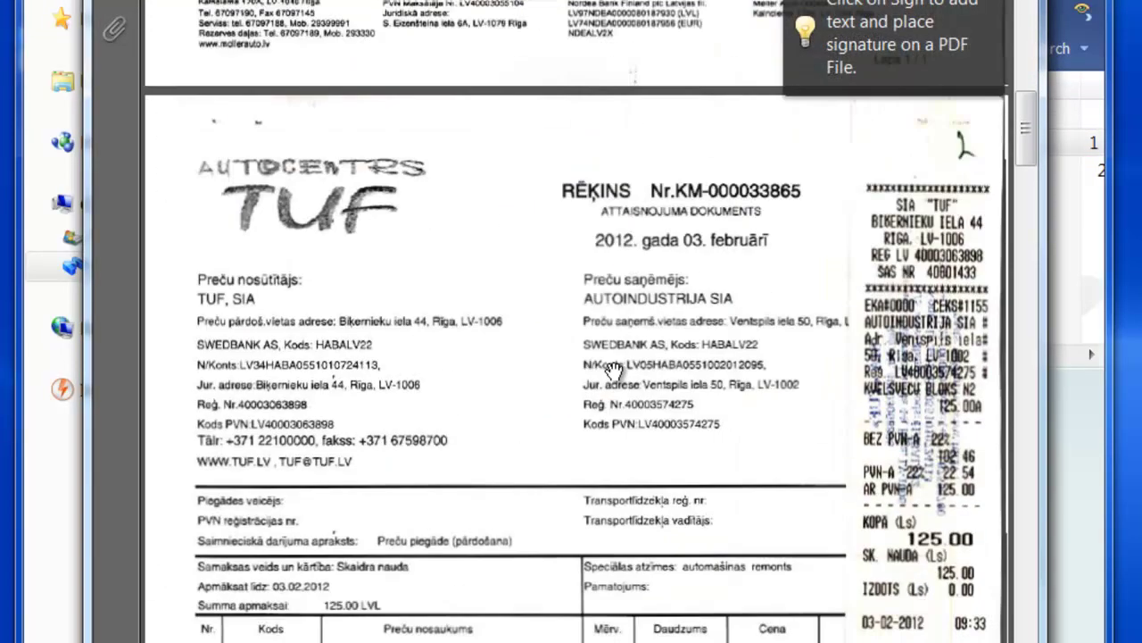
{"action": "scroll", "coordinate": [612, 368], "scroll_direction": "down", "scroll_amount": 15}
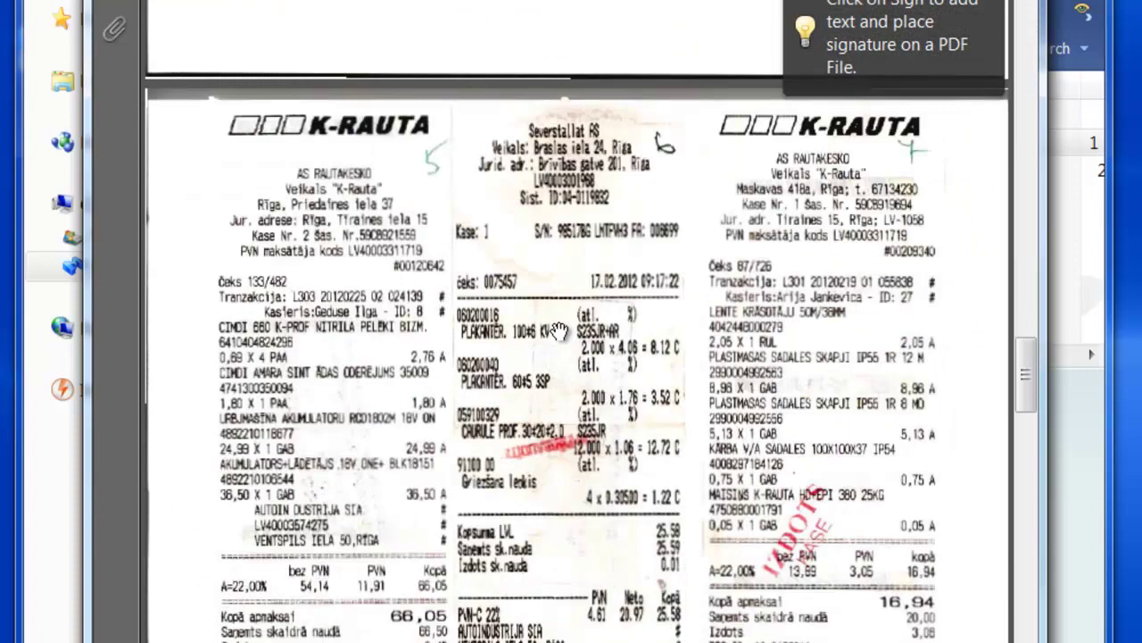
{"action": "scroll", "coordinate": [576, 357], "scroll_direction": "down", "scroll_amount": 10}
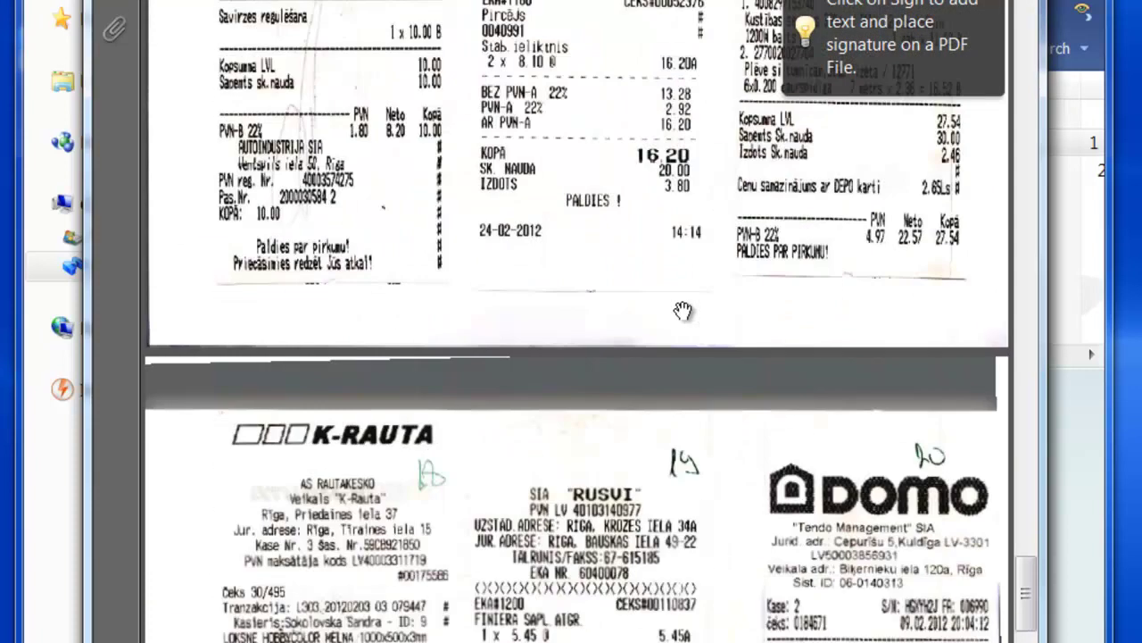
{"action": "key", "text": "alt+F4"}
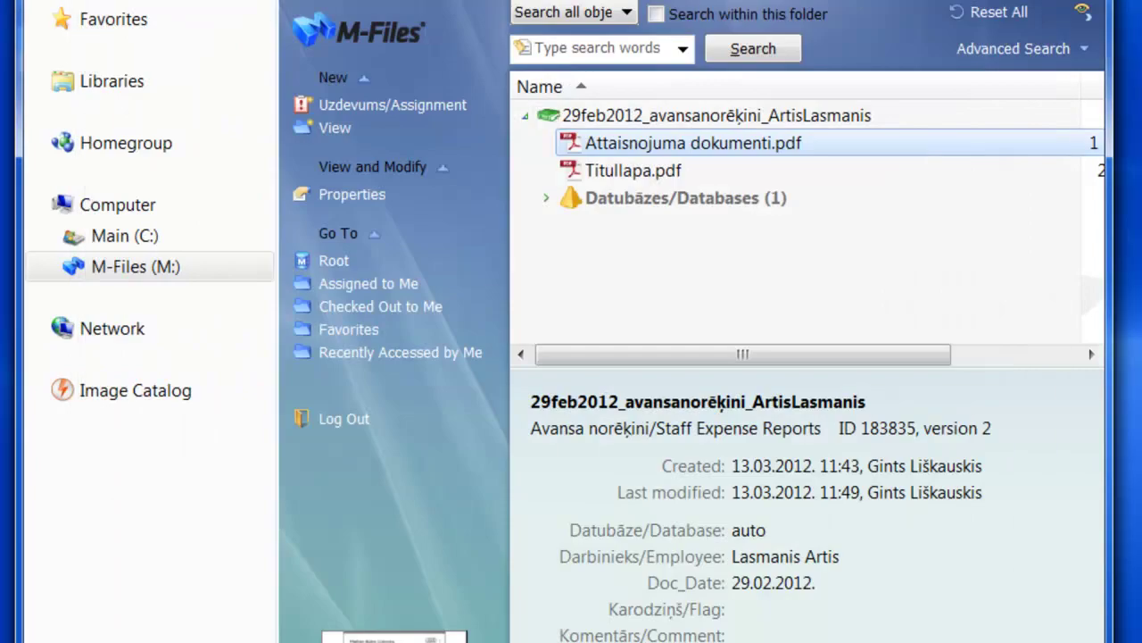
{"action": "left_click", "coordinate": [525, 116]}
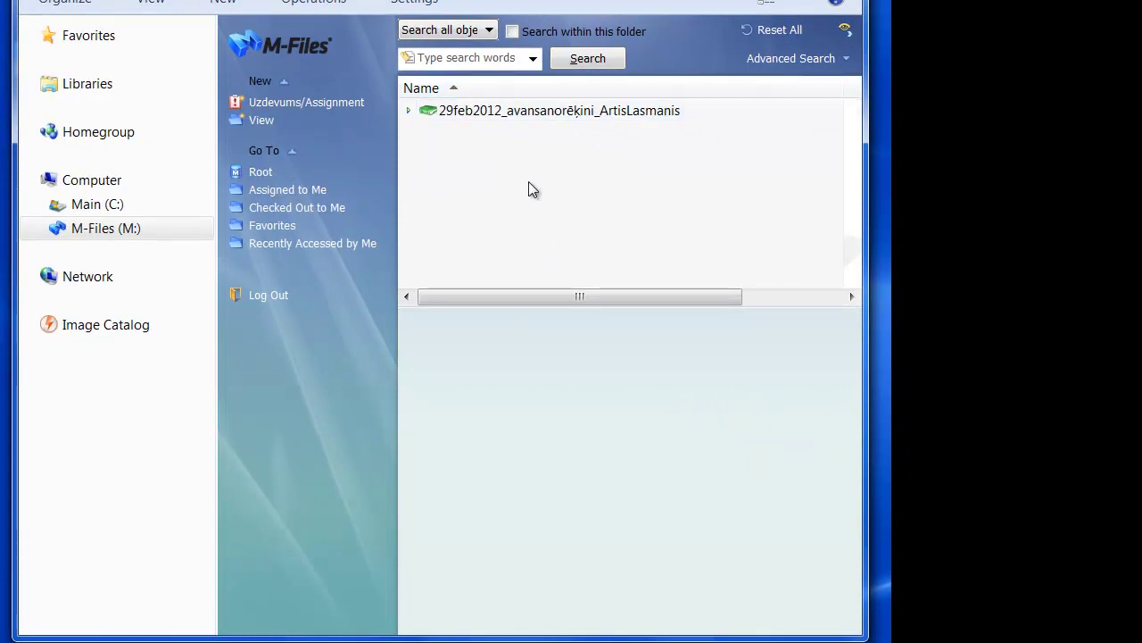
Return to the vault root, search all objects for the beginning of the employee's first name, and show more results
{"action": "left_click", "coordinate": [261, 174]}
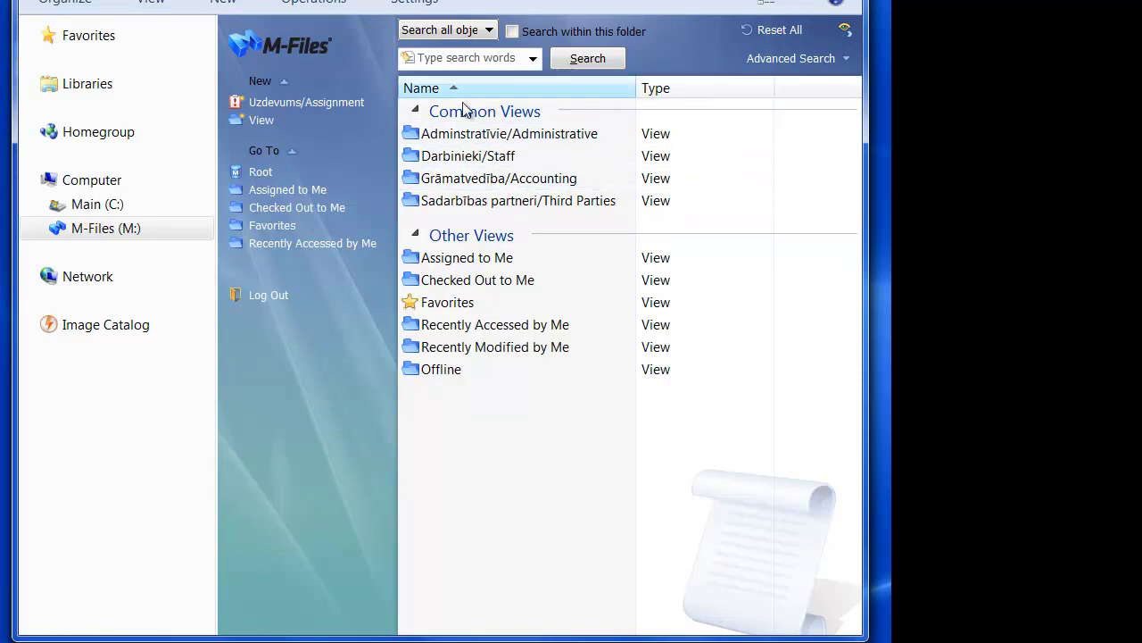
{"action": "left_click", "coordinate": [455, 59]}
{"action": "type", "text": "arti"}
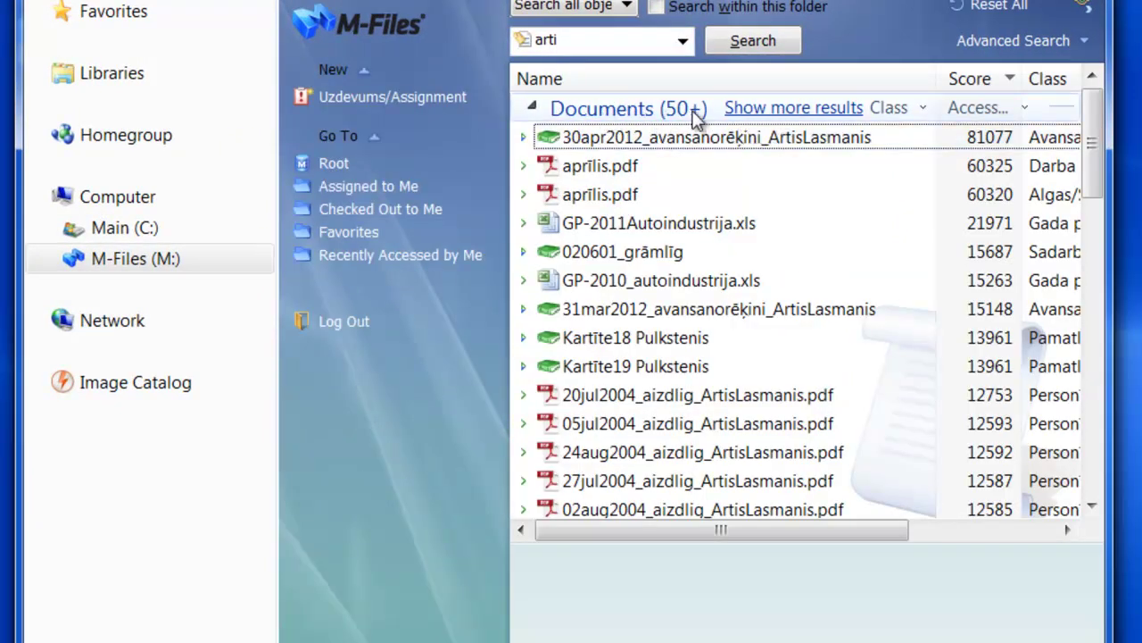
{"action": "left_click", "coordinate": [775, 108]}
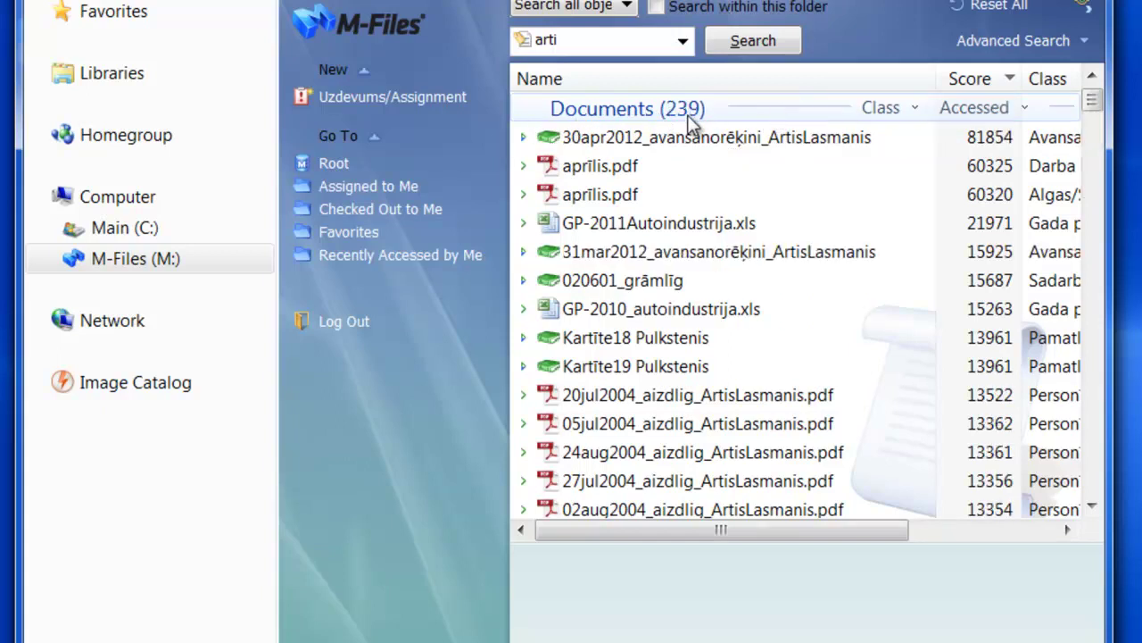
Sort the search results by name and by class, and narrow the Name column so the class names are readable
{"action": "scroll", "coordinate": [798, 273], "scroll_direction": "down", "scroll_amount": 10}
{"action": "scroll", "coordinate": [792, 266], "scroll_direction": "down", "scroll_amount": 15}
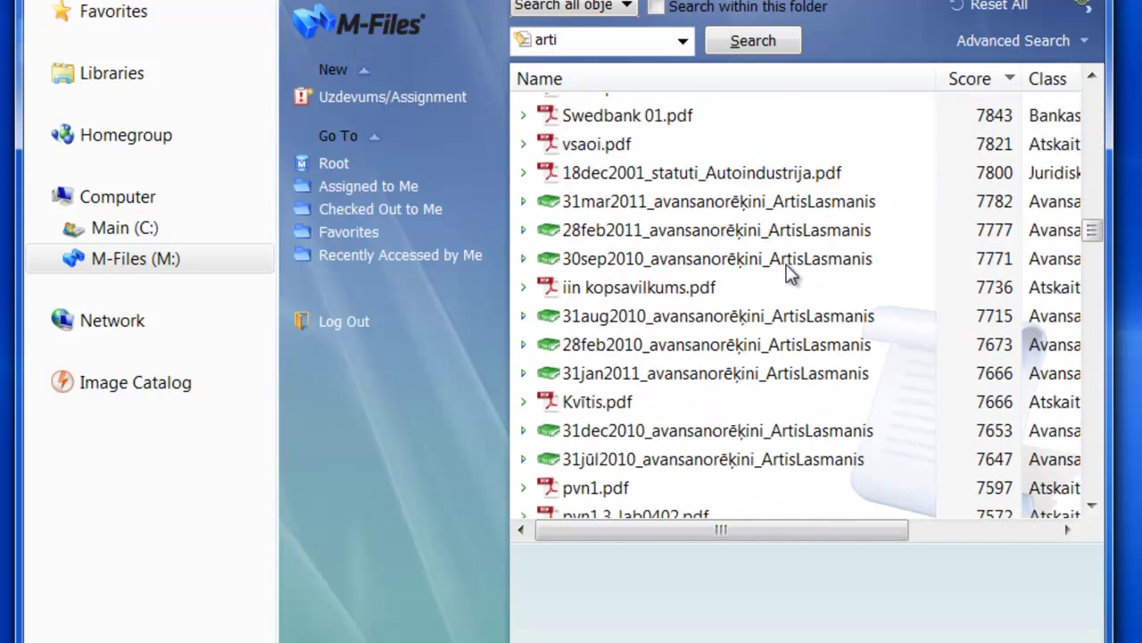
{"action": "left_click", "coordinate": [655, 77]}
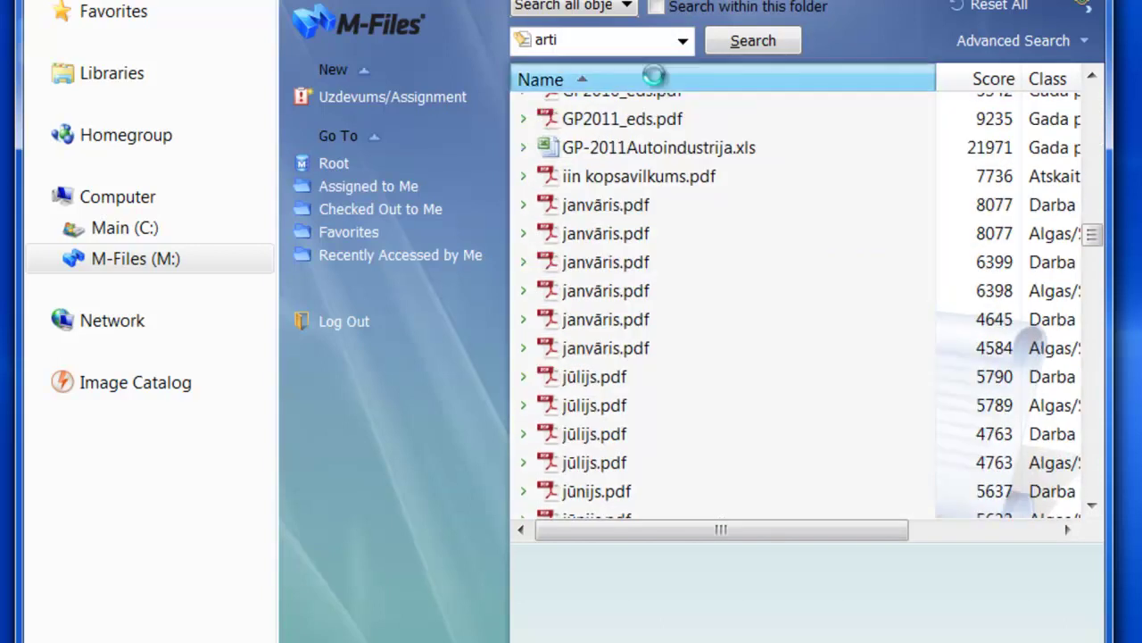
{"action": "left_click", "coordinate": [1051, 79]}
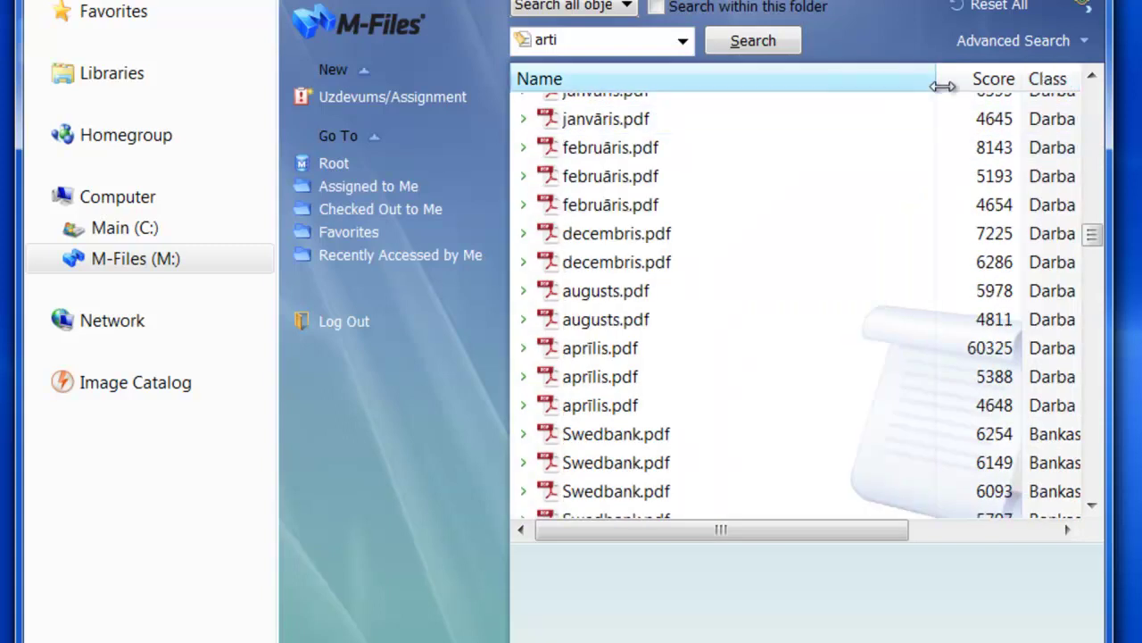
{"action": "left_click_drag", "start_coordinate": [932, 81], "coordinate": [686, 79]}
Browse the class-sorted results, selecting a working time schedule, the Swedbank 02 bank statement and a May 2010 staff expense report
{"action": "left_click", "coordinate": [885, 119]}
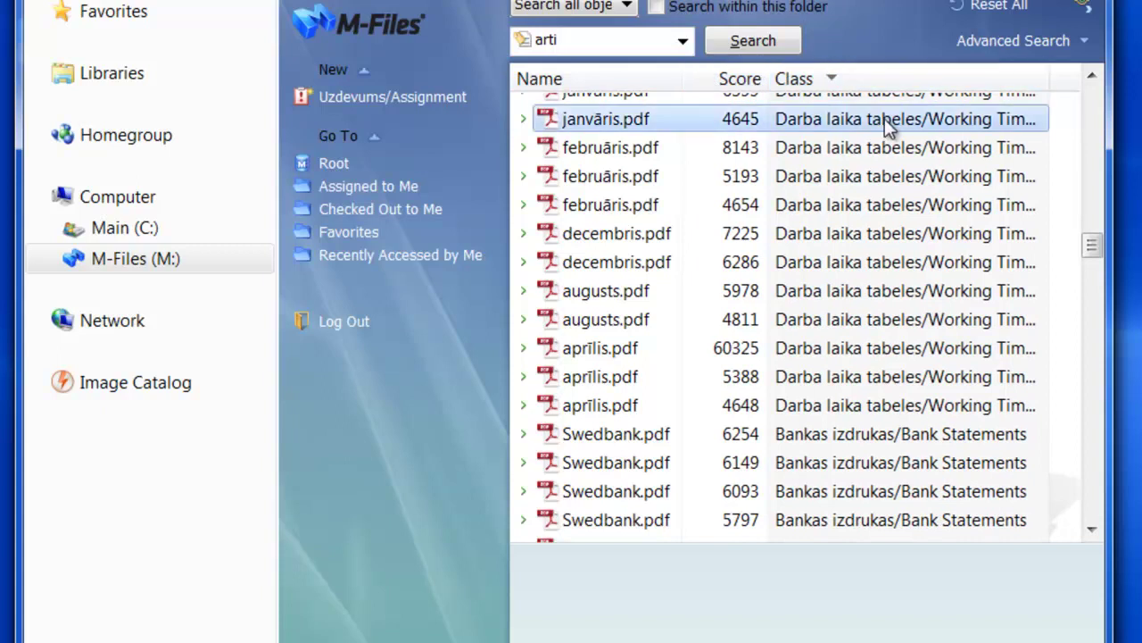
{"action": "scroll", "coordinate": [897, 223], "scroll_direction": "down", "scroll_amount": 4}
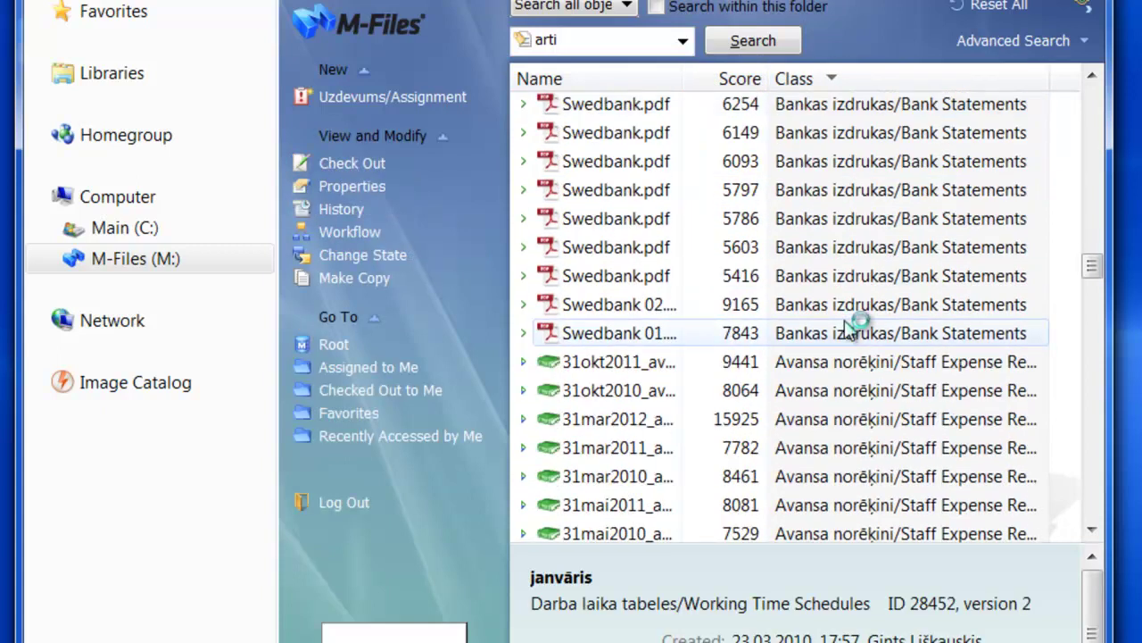
{"action": "left_click", "coordinate": [853, 303]}
{"action": "scroll", "coordinate": [932, 148], "scroll_direction": "down", "scroll_amount": 2}
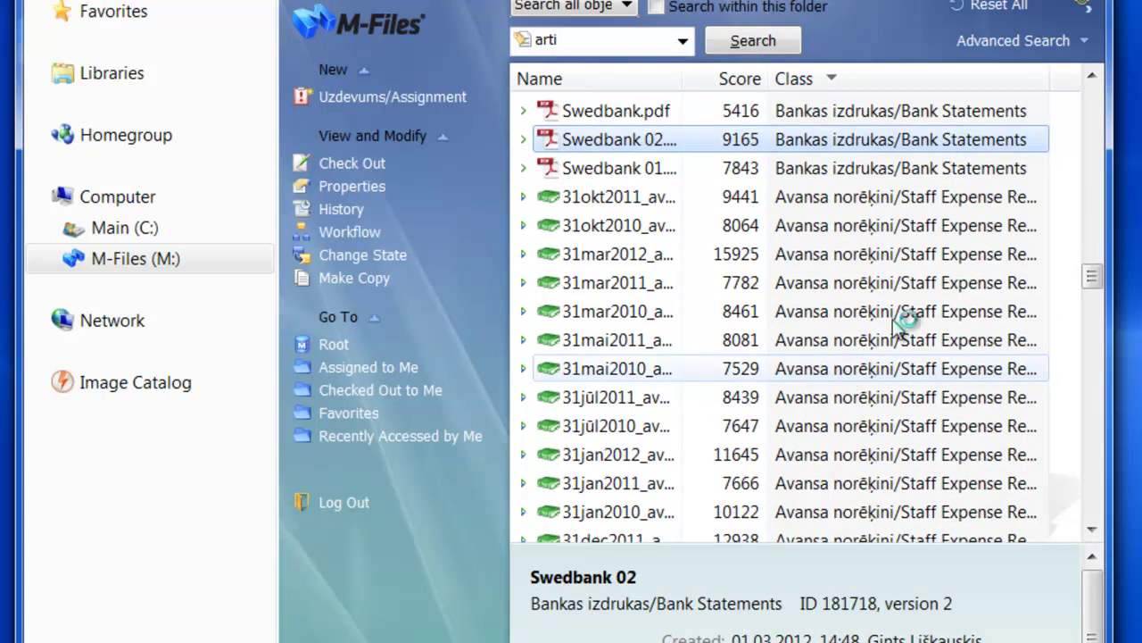
{"action": "left_click", "coordinate": [884, 370]}
{"action": "scroll", "coordinate": [893, 268], "scroll_direction": "up", "scroll_amount": 7}
{"action": "scroll", "coordinate": [884, 234], "scroll_direction": "up", "scroll_amount": 5}
Complete the search words to the employee's full first name and expand the advanced search conditions
{"action": "left_click", "coordinate": [580, 40]}
{"action": "type", "text": "s"}
{"action": "left_click", "coordinate": [1027, 41]}
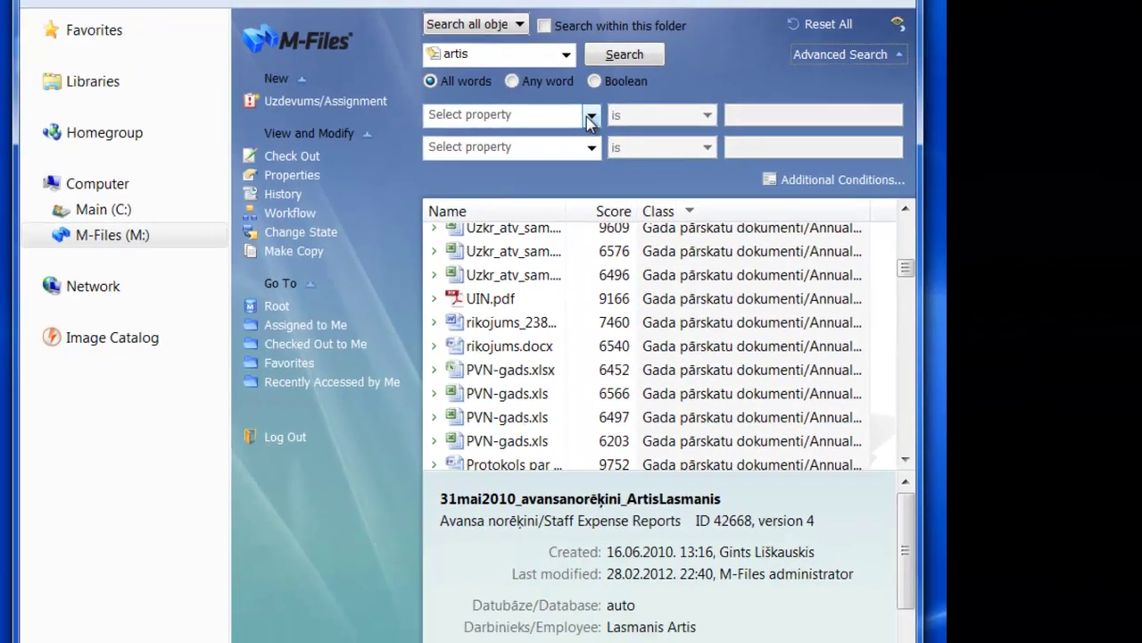
Add the condition that Class is Avansa norēķini/Staff Expense Reports, run the search, and look through the matching documents
{"action": "left_click", "coordinate": [714, 114]}
{"action": "type", "text": "clas"}
{"action": "key", "text": "Return"}
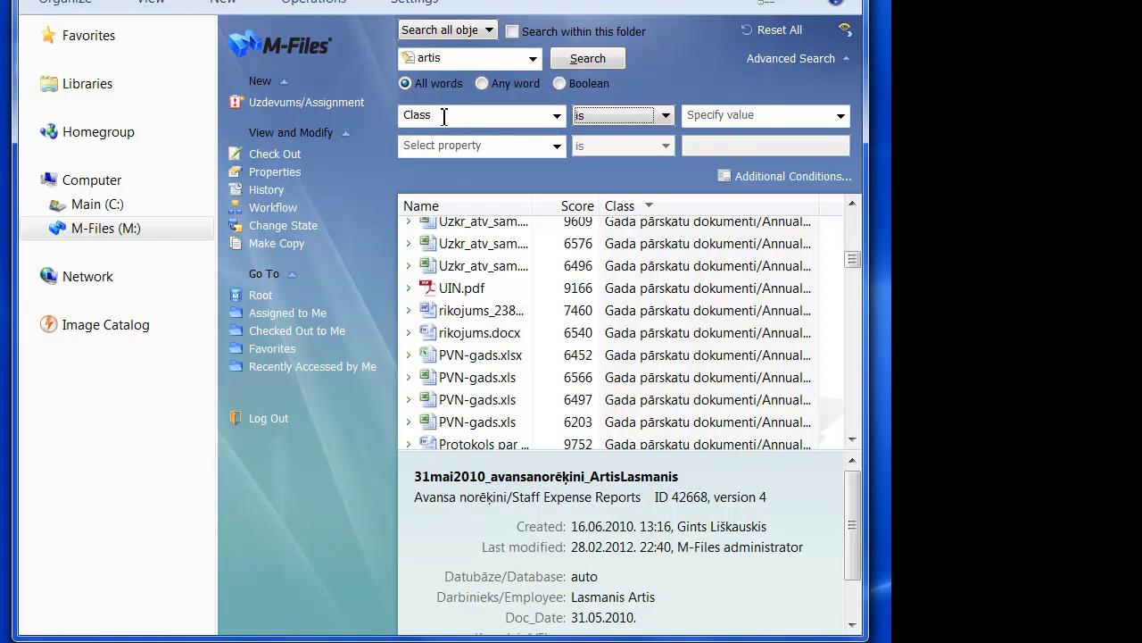
{"action": "left_click", "coordinate": [732, 118]}
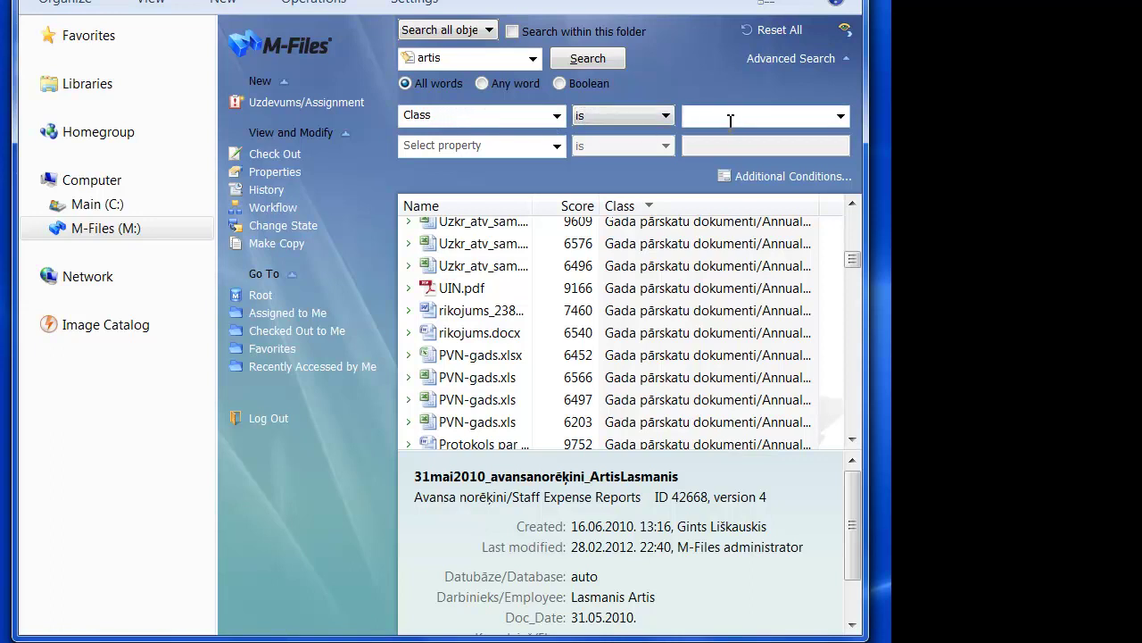
{"action": "type", "text": "Ava"}
{"action": "key", "text": "Return"}
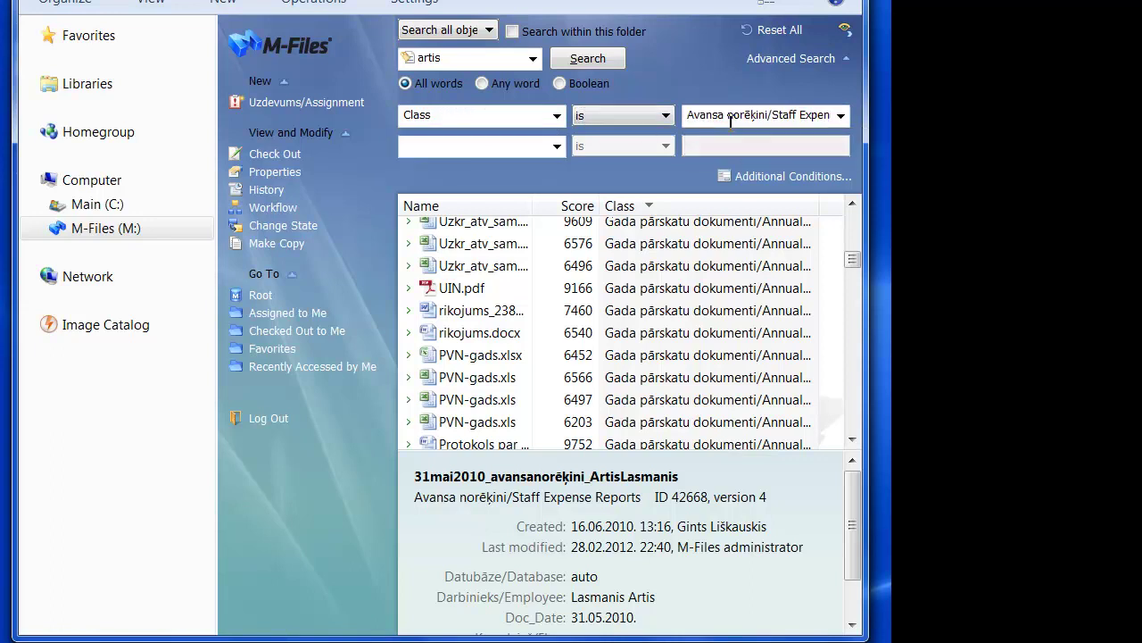
{"action": "left_click", "coordinate": [588, 59]}
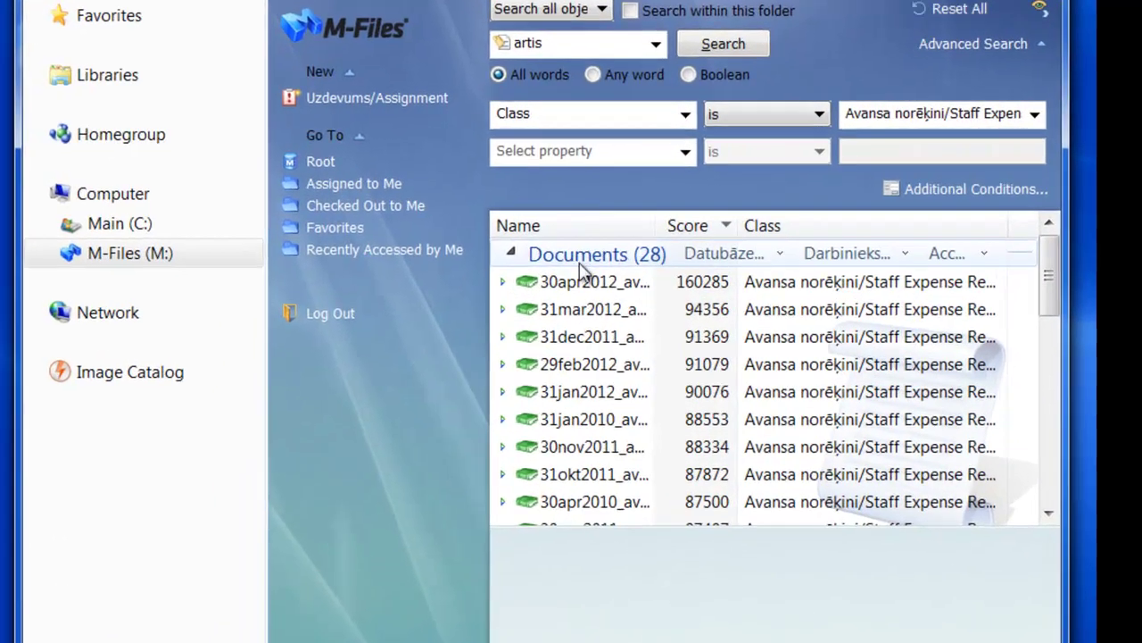
{"action": "scroll", "coordinate": [491, 276], "scroll_direction": "down", "scroll_amount": 2}
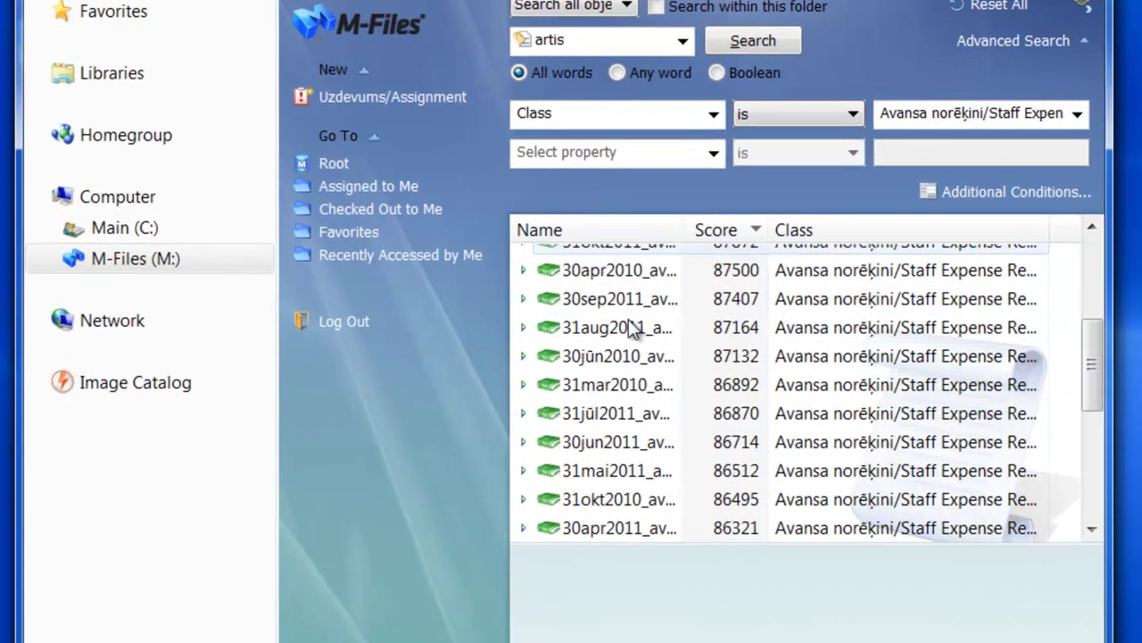
{"action": "scroll", "coordinate": [633, 322], "scroll_direction": "down", "scroll_amount": 4}
{"action": "scroll", "coordinate": [636, 322], "scroll_direction": "up", "scroll_amount": 6}
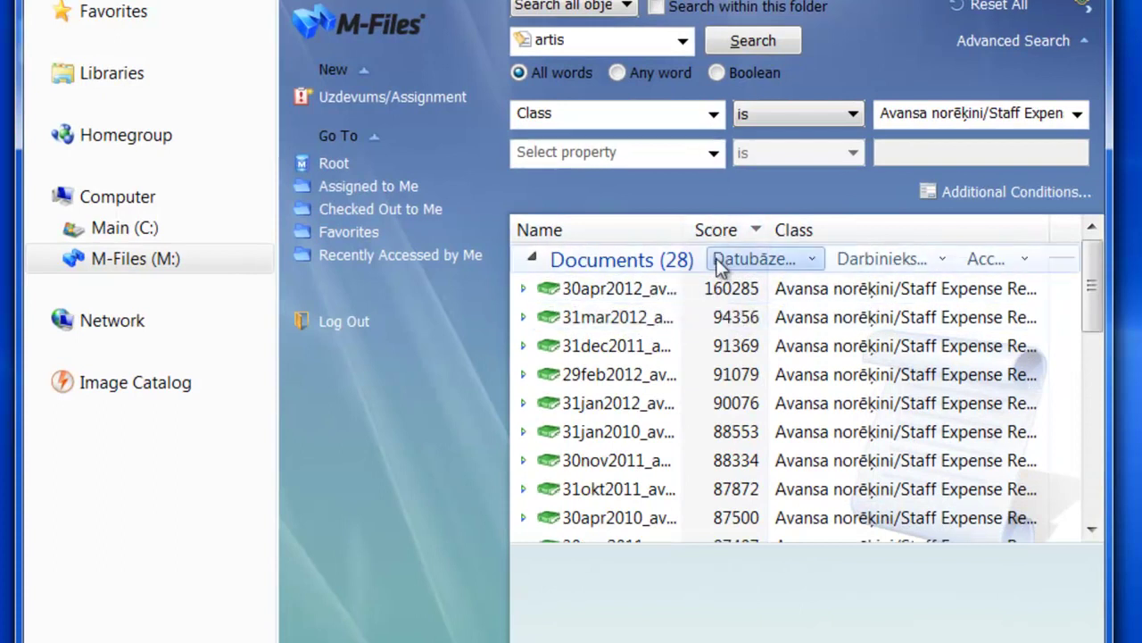
Add a second search condition on the Doc_Date property with the operator "is after"
{"action": "left_click", "coordinate": [714, 154]}
{"action": "type", "text": "d"}
{"action": "scroll", "coordinate": [612, 324], "scroll_direction": "down", "scroll_amount": 1}
{"action": "type", "text": "oc"}
{"action": "key", "text": "Return"}
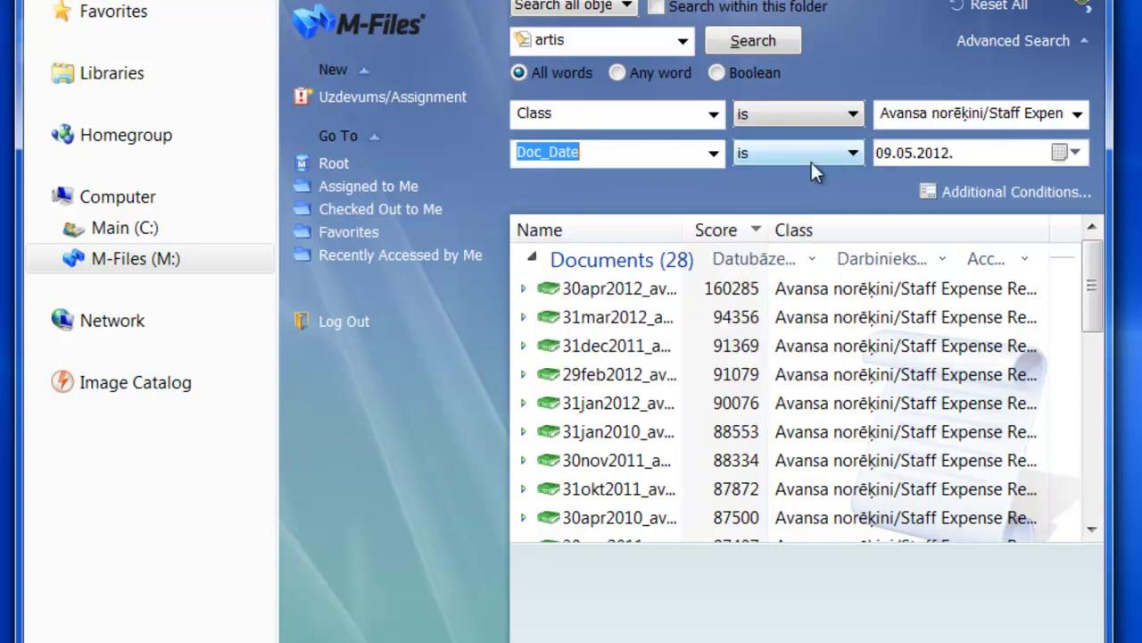
{"action": "left_click", "coordinate": [852, 153]}
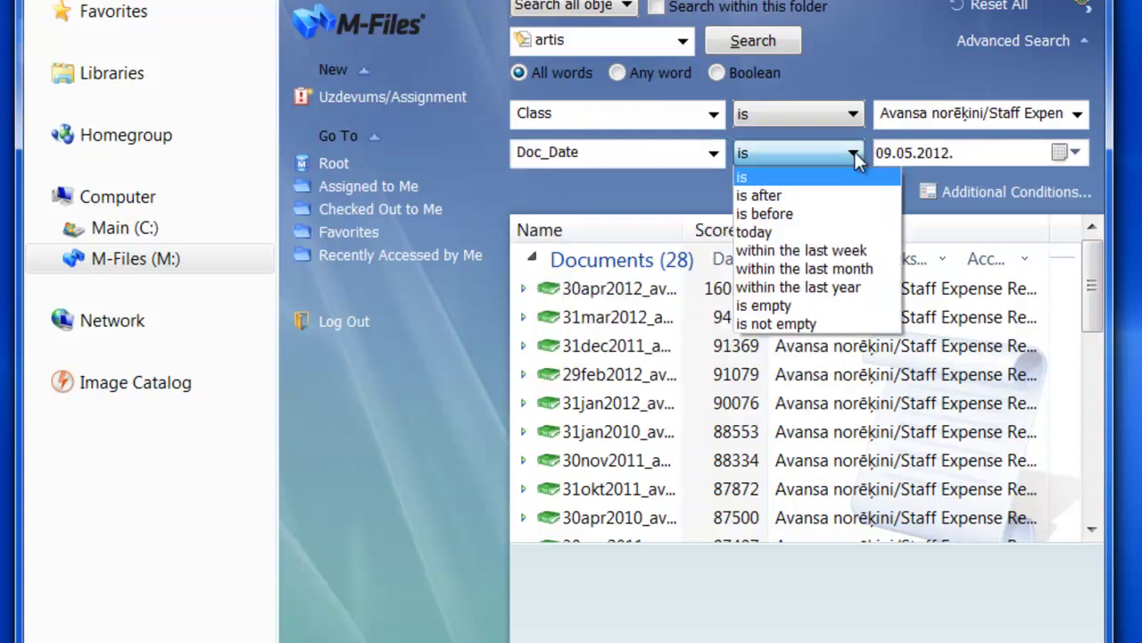
{"action": "left_click", "coordinate": [811, 192]}
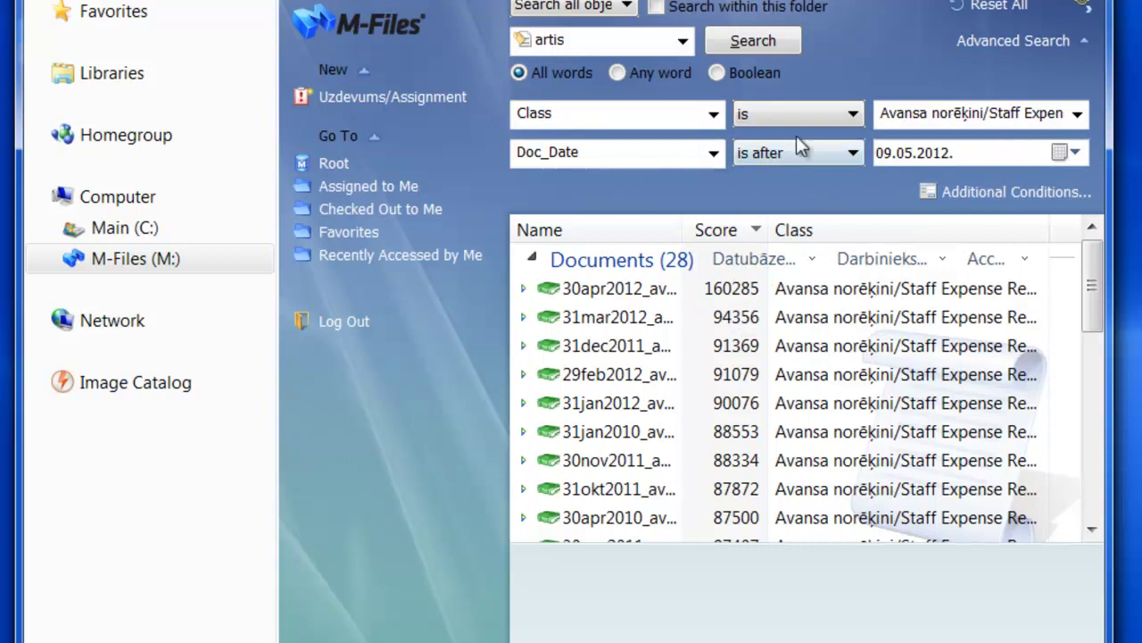
Set the Doc_Date condition's date to 31.12.2011 and run the search
{"action": "left_click", "coordinate": [1075, 153]}
{"action": "left_click", "coordinate": [890, 190]}
{"action": "left_click", "coordinate": [890, 191]}
{"action": "left_click", "coordinate": [889, 191]}
{"action": "left_click", "coordinate": [889, 190]}
{"action": "left_click", "coordinate": [890, 191]}
{"action": "left_click", "coordinate": [1040, 337]}
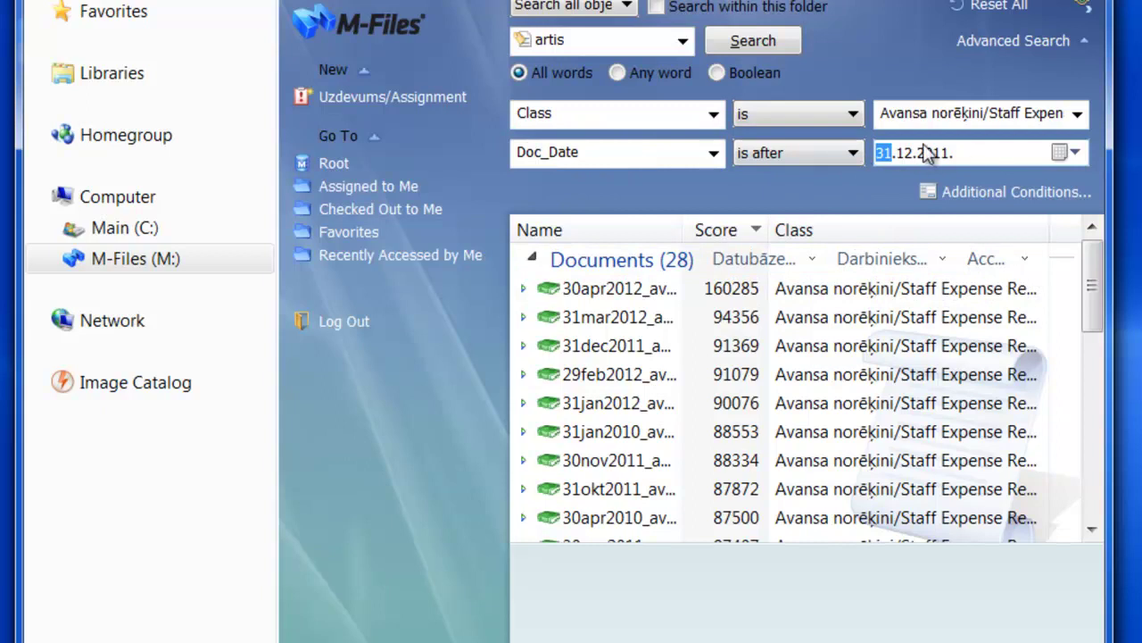
{"action": "left_click", "coordinate": [753, 41]}
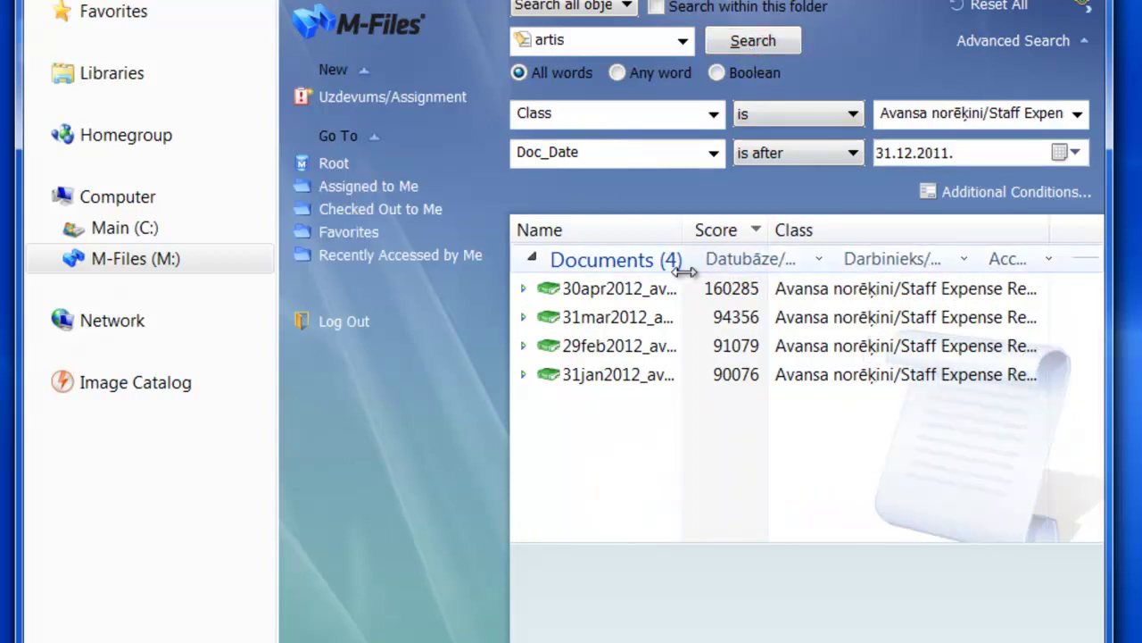
Widen the Name column to review the January to April 2012 expense reports one by one, and return to the vault root
{"action": "left_click_drag", "start_coordinate": [677, 230], "coordinate": [935, 239]}
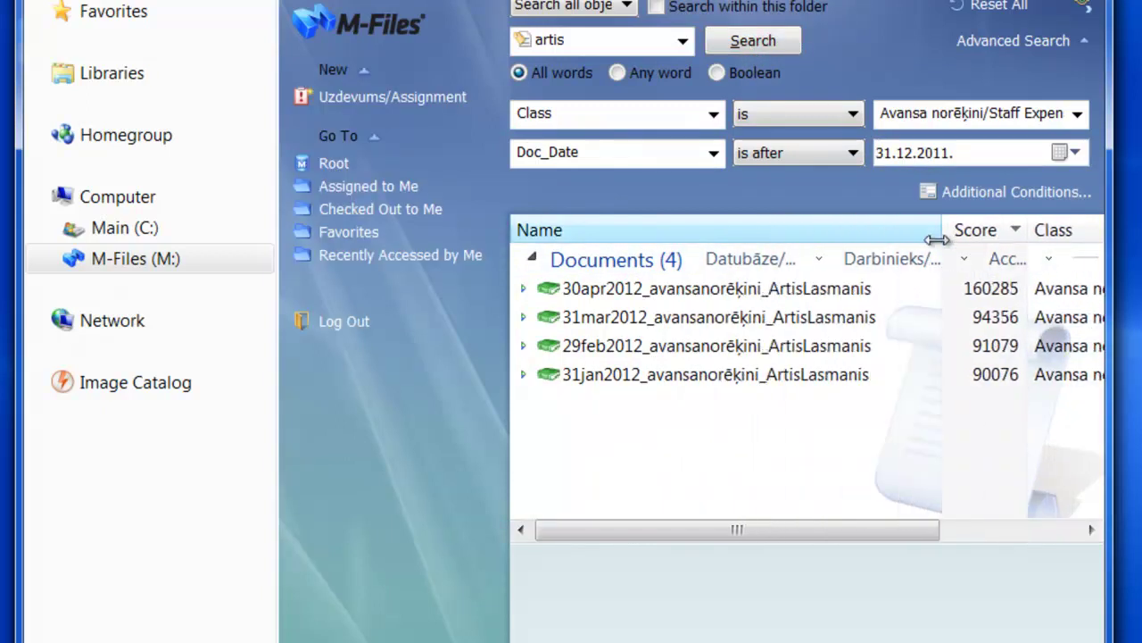
{"action": "left_click", "coordinate": [651, 375]}
{"action": "left_click", "coordinate": [641, 346]}
{"action": "left_click", "coordinate": [636, 320]}
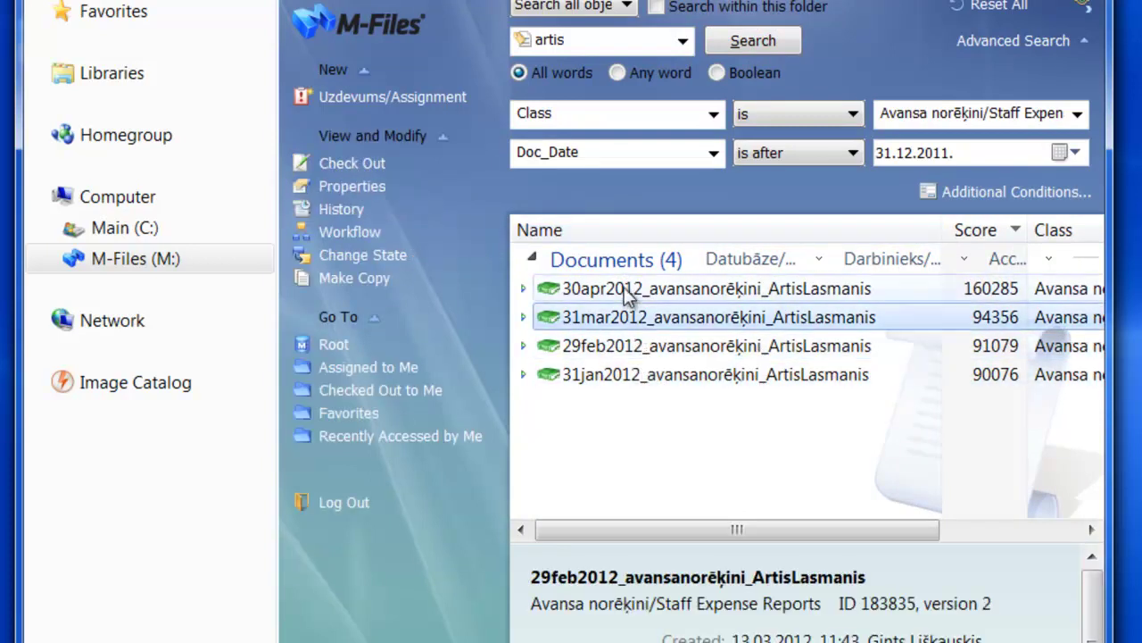
{"action": "left_click", "coordinate": [625, 290]}
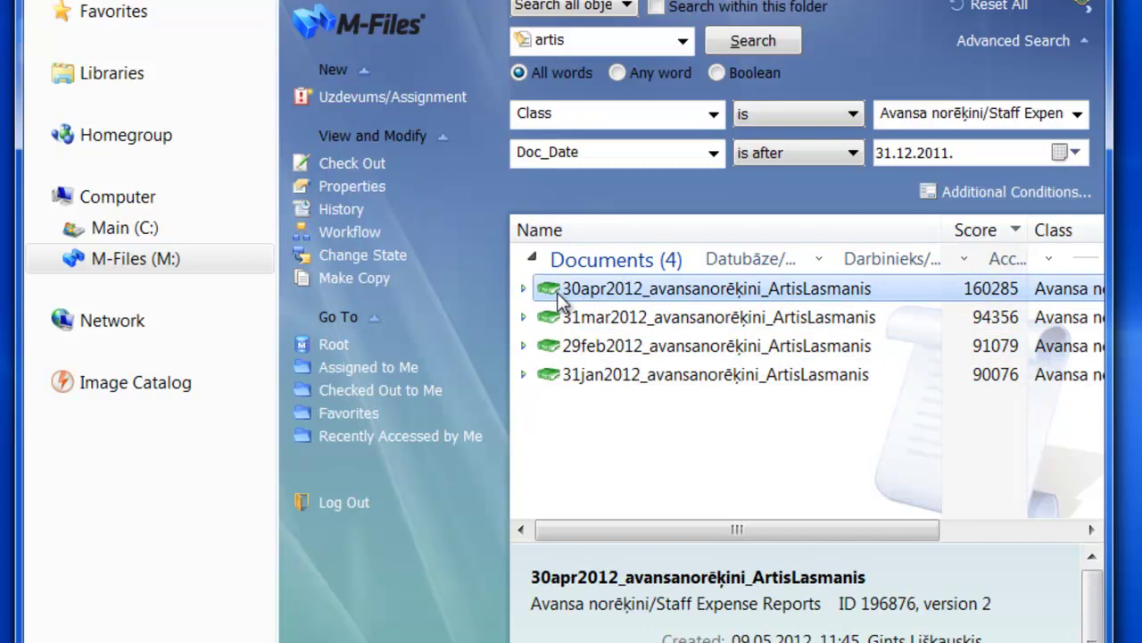
{"action": "left_click", "coordinate": [333, 344]}
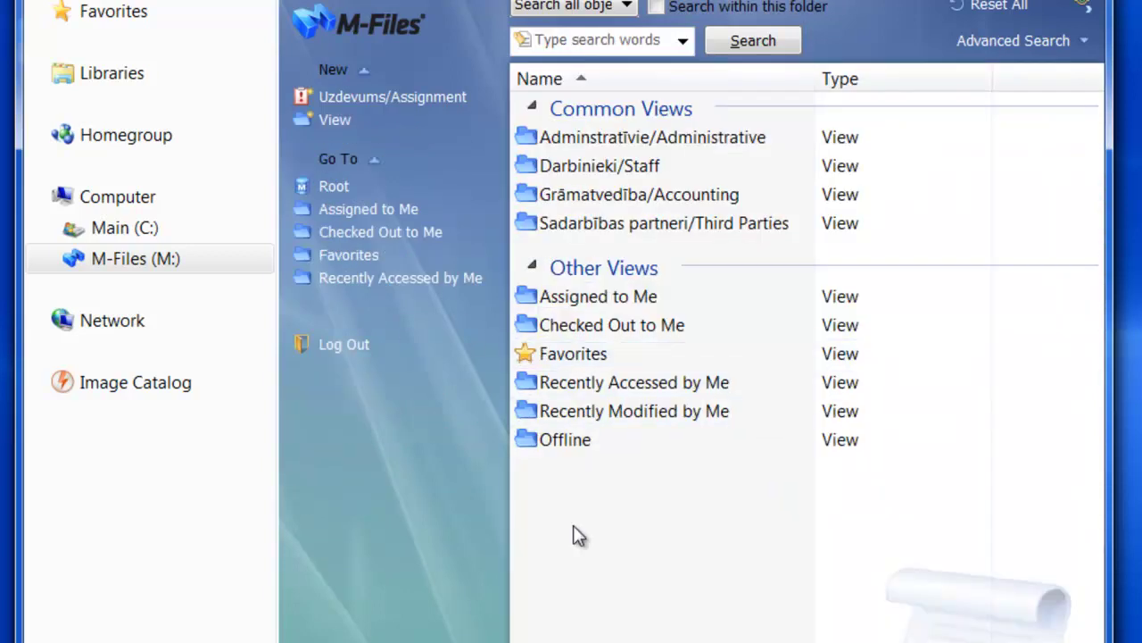